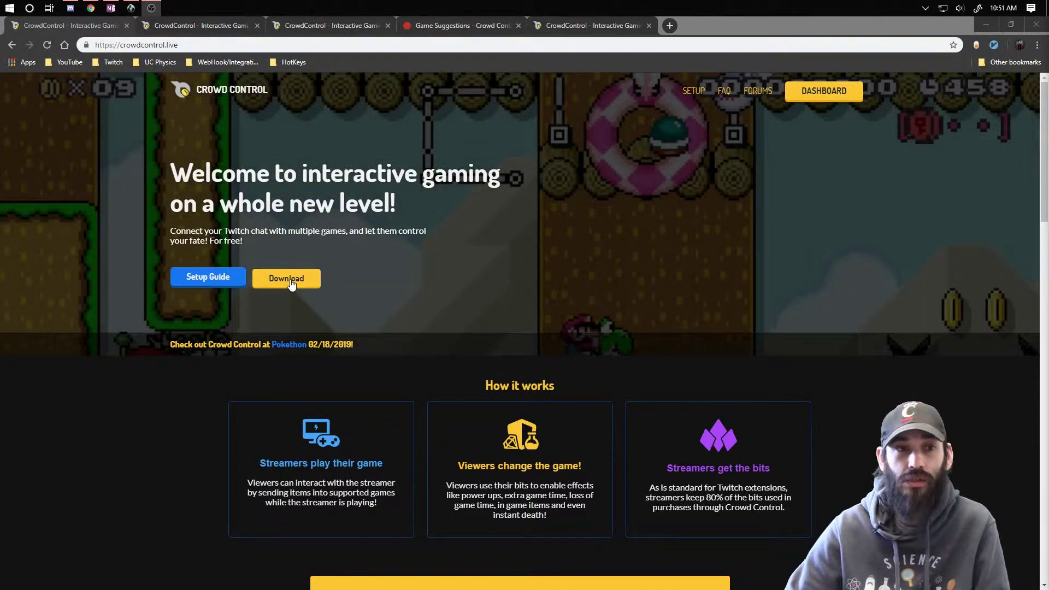
From the Crowd Control setup guide, open the Crowd Control Twitch extension's install page in a new browser tab.
left_click(190, 26)
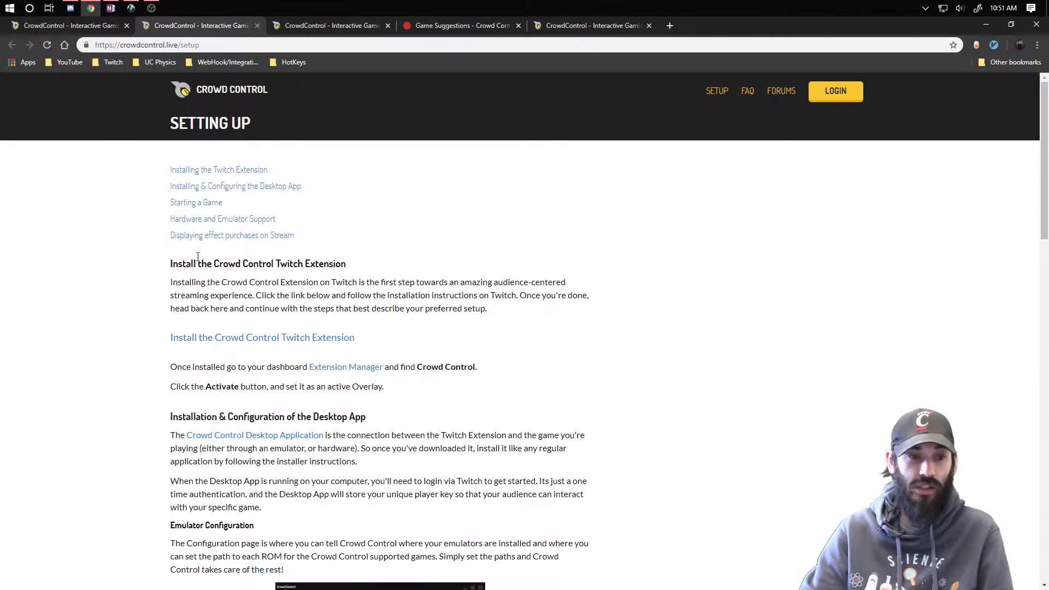
right_click(226, 348)
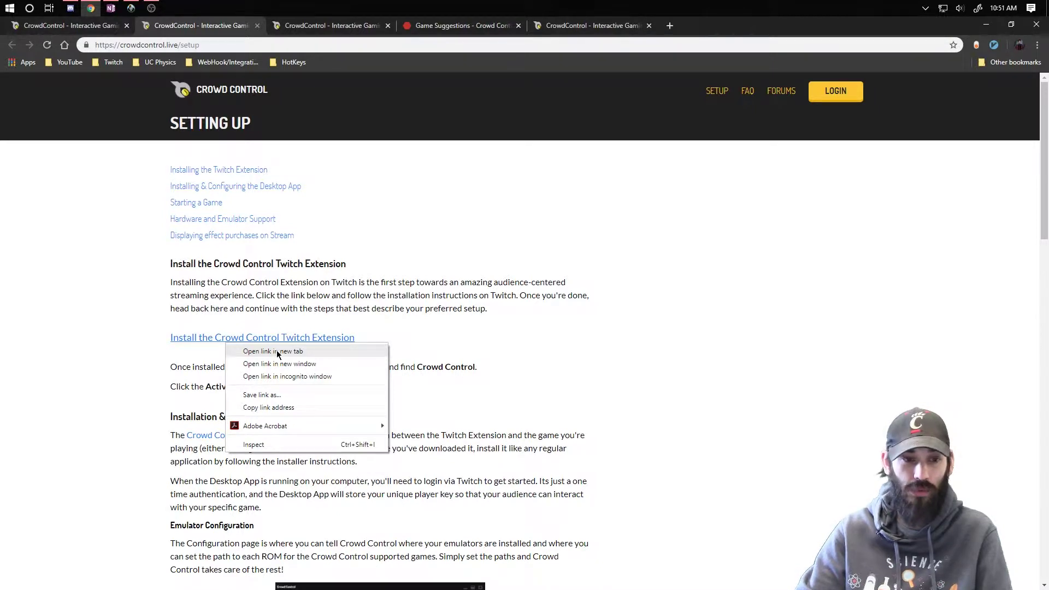
left_click(277, 351)
key("ctrl+Tab")
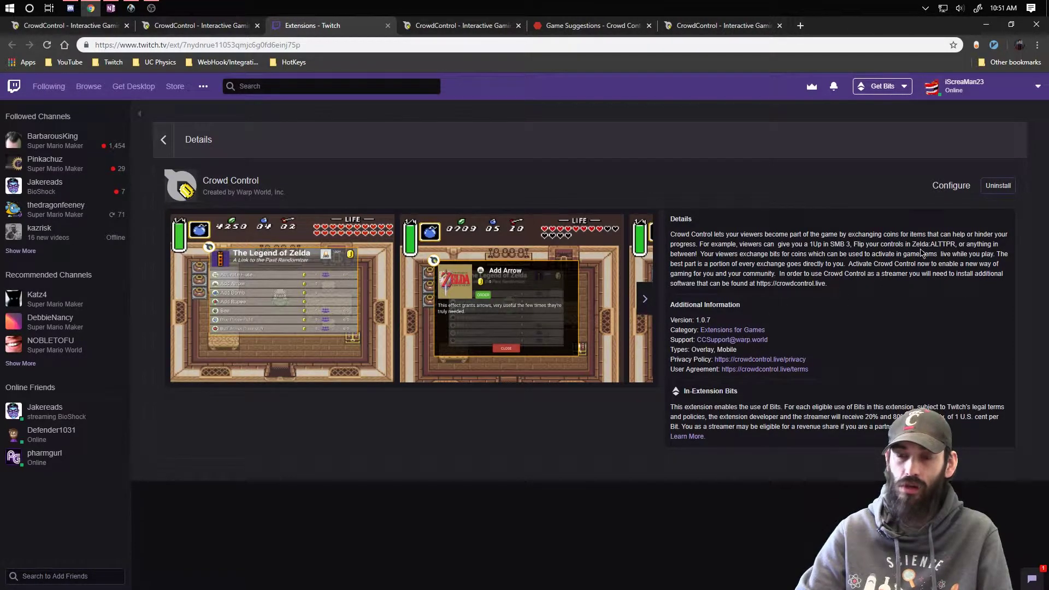
Open and close the Crowd Control extension's configuration, and activate the extension as Overlay 1.
left_click(949, 184)
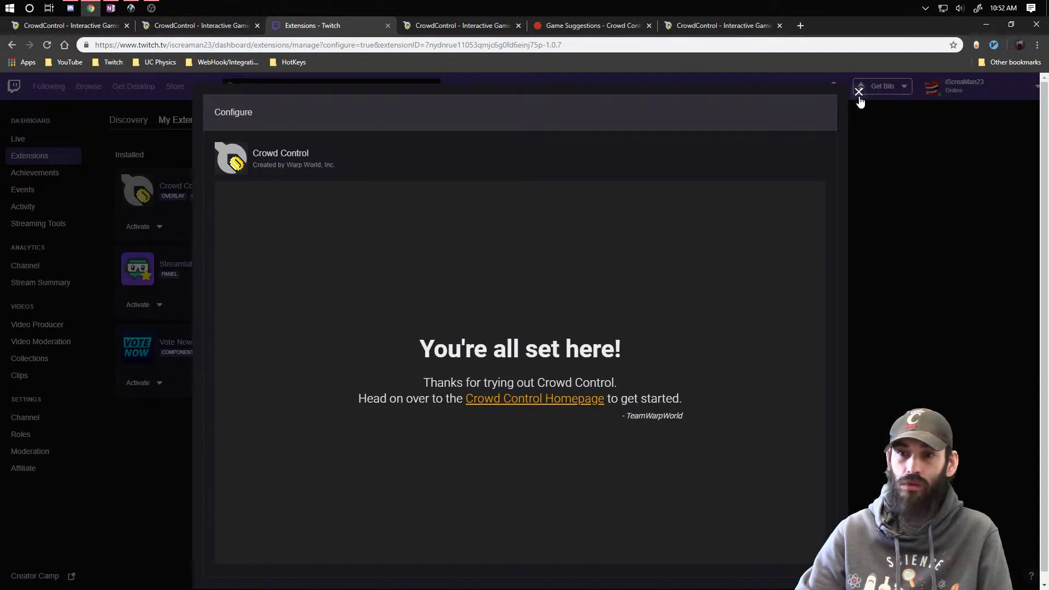
left_click(859, 91)
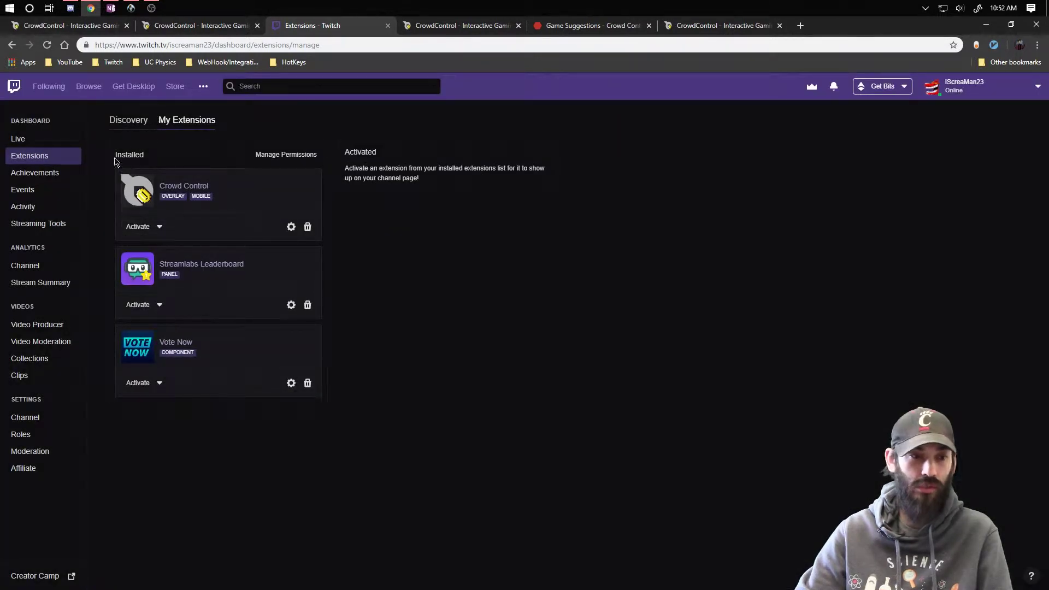
left_click(161, 228)
left_click(152, 250)
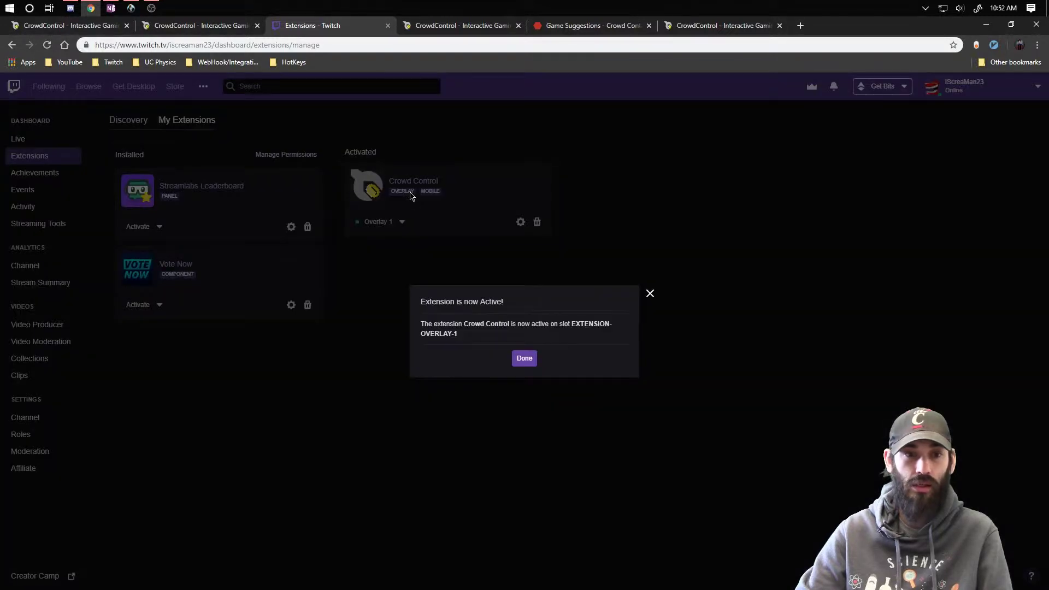
left_click(524, 358)
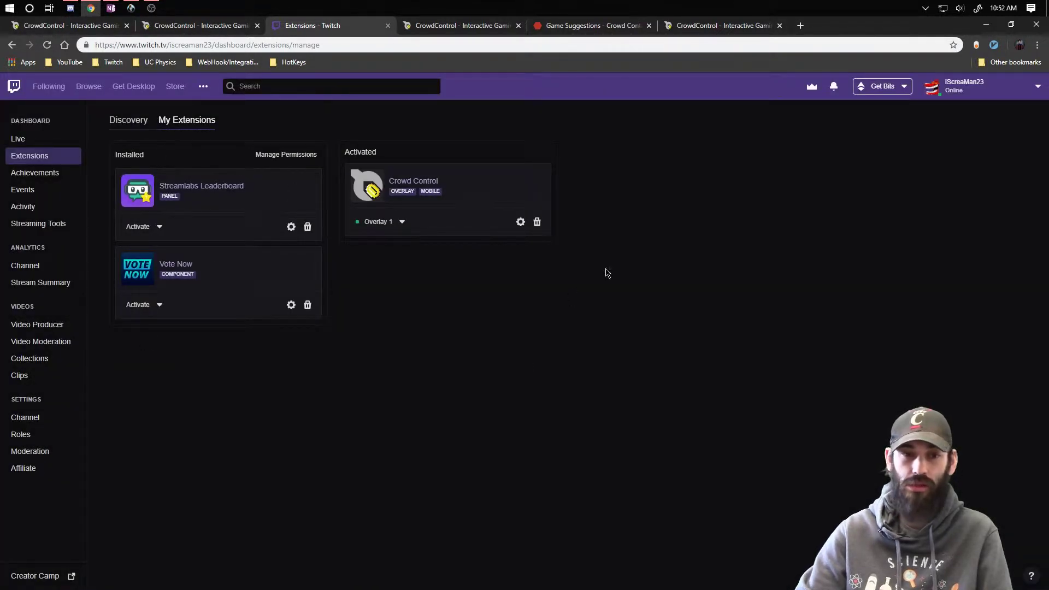
Deactivate the Crowd Control extension in the Overlay 1 slot.
left_click(399, 225)
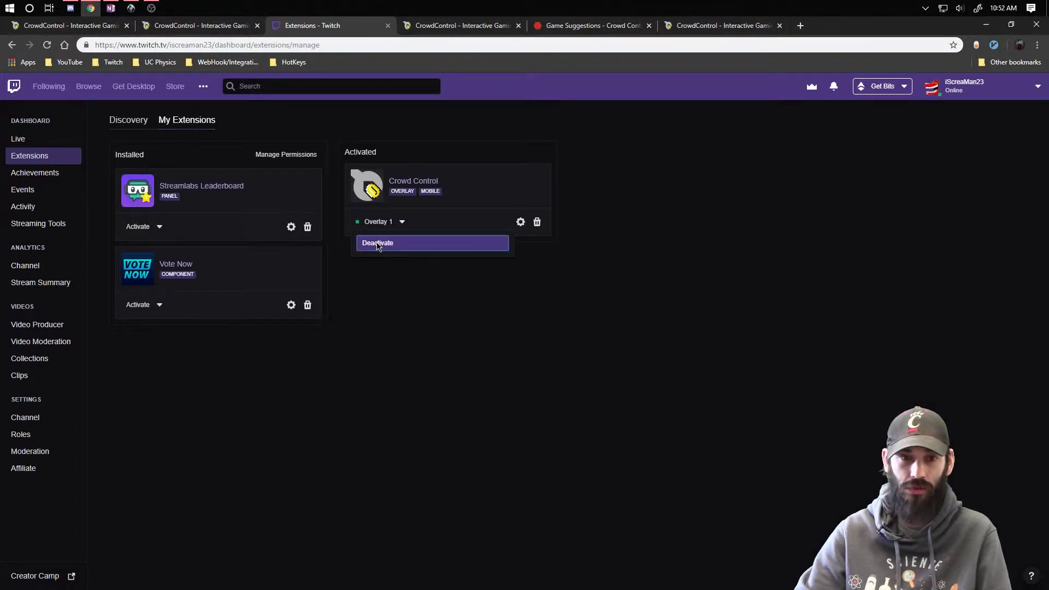
left_click(377, 244)
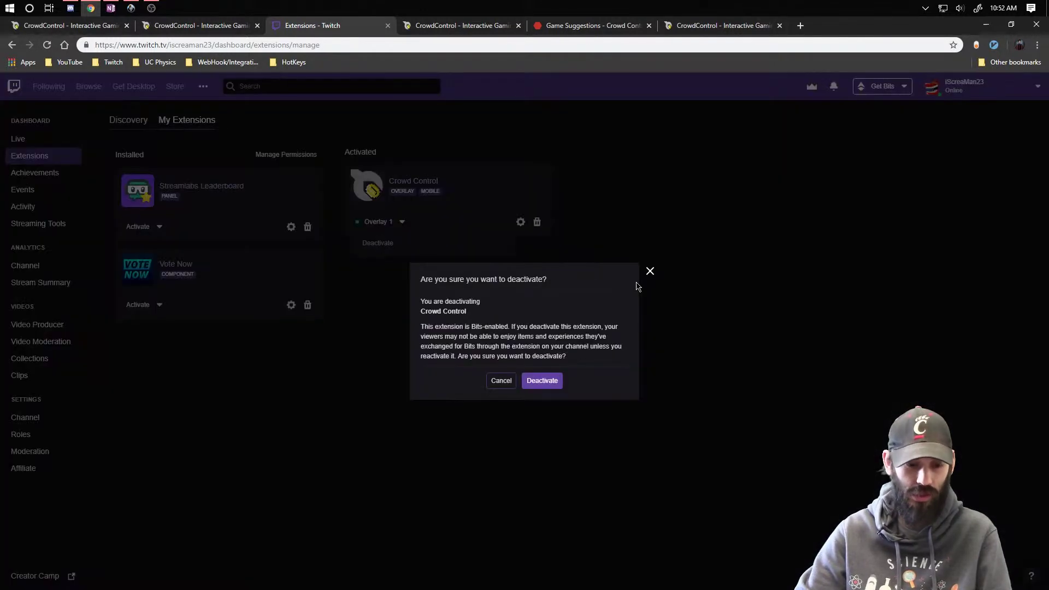
left_click(553, 378)
Return to the setup guide and review the desktop app's installation and Twitch login instructions.
left_click(202, 28)
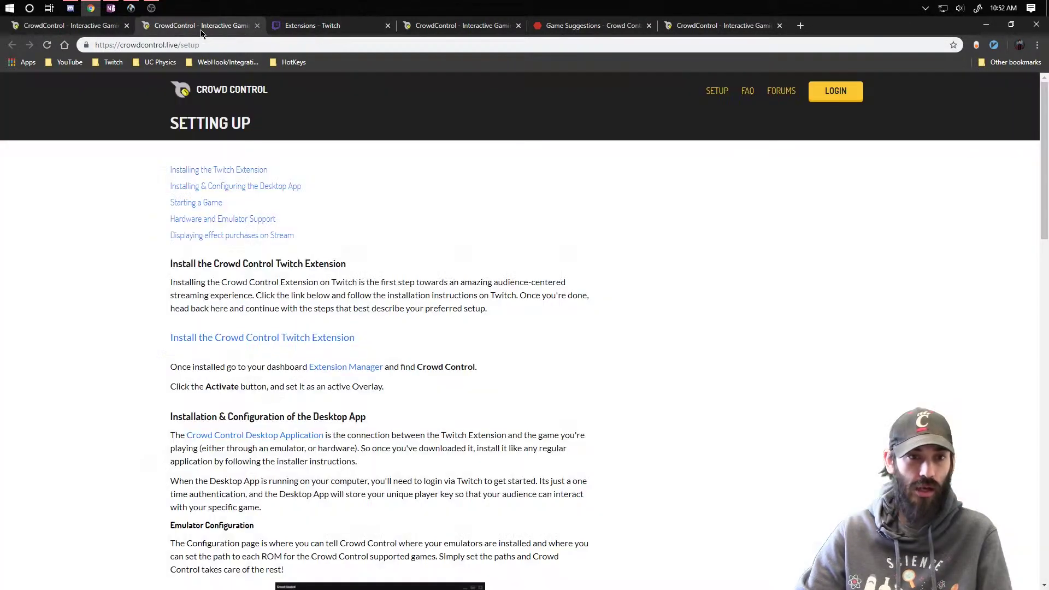
scroll(116, 340, "down", 2)
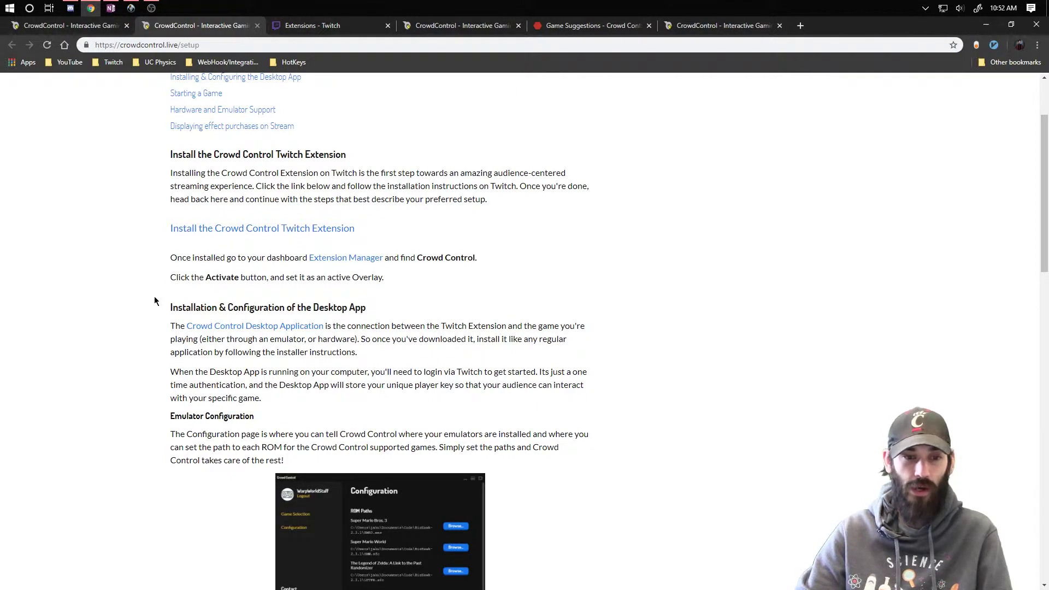
scroll(154, 300, "down", 1)
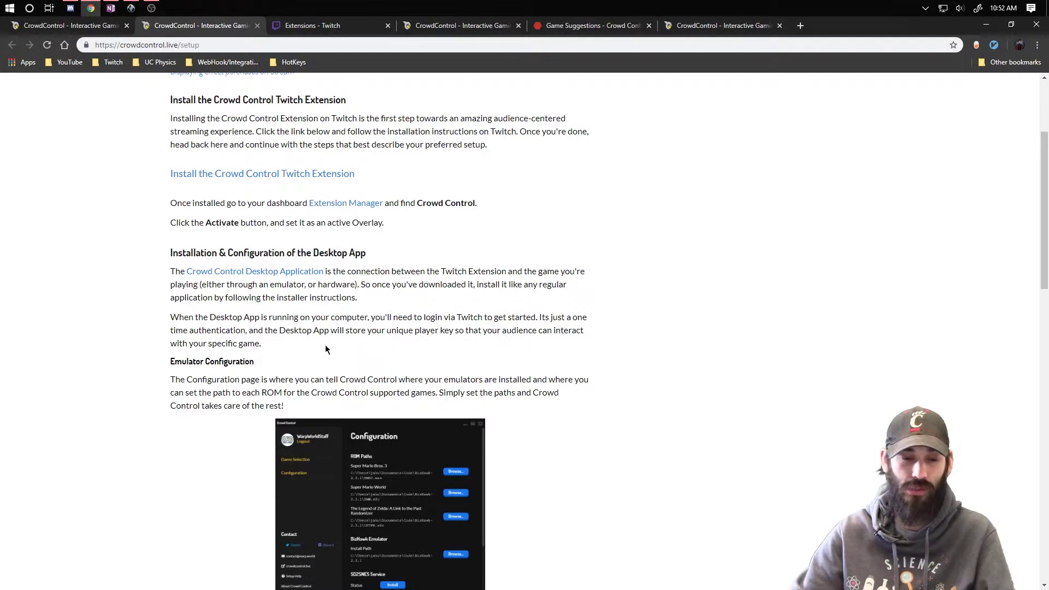
double_click(212, 328)
triple_click(213, 326)
left_click(151, 302)
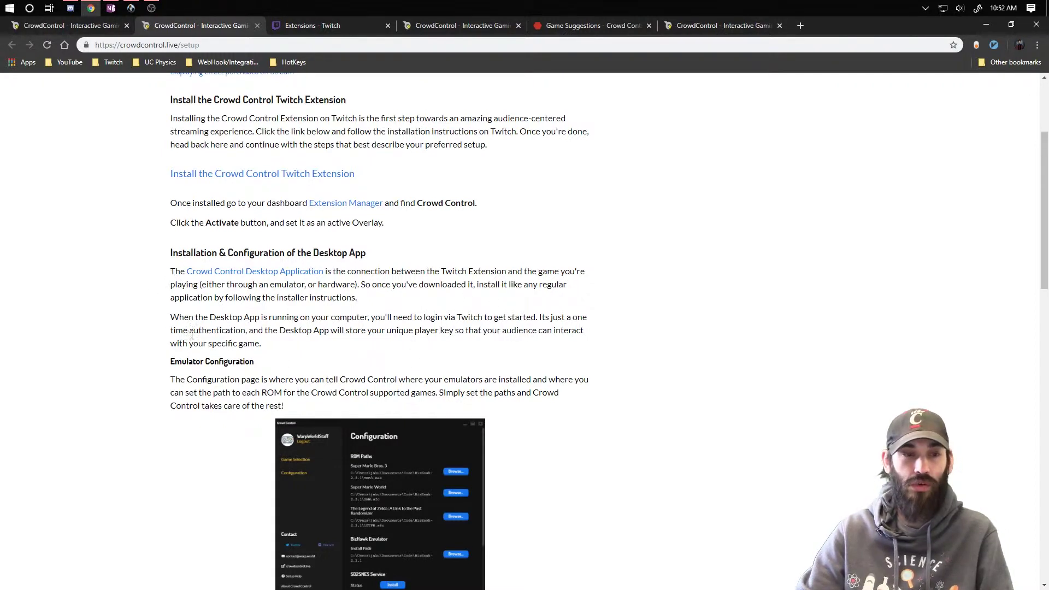
left_click(22, 26)
left_click(198, 26)
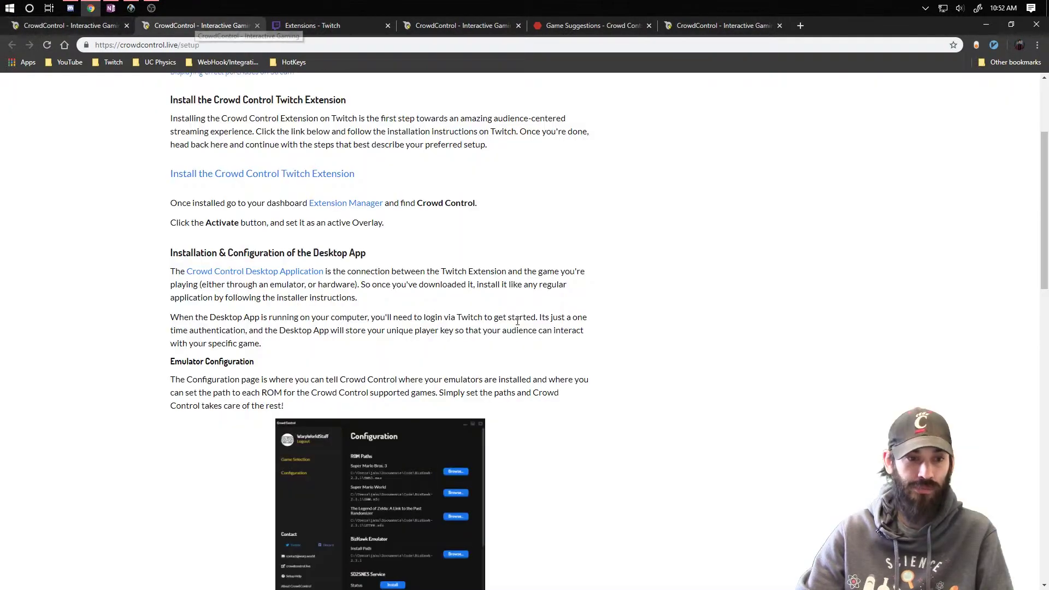
Review the setup guide's sections on emulator configuration and SD2SNES hardware configuration.
scroll(187, 363, "down", 1)
scroll(180, 357, "down", 2)
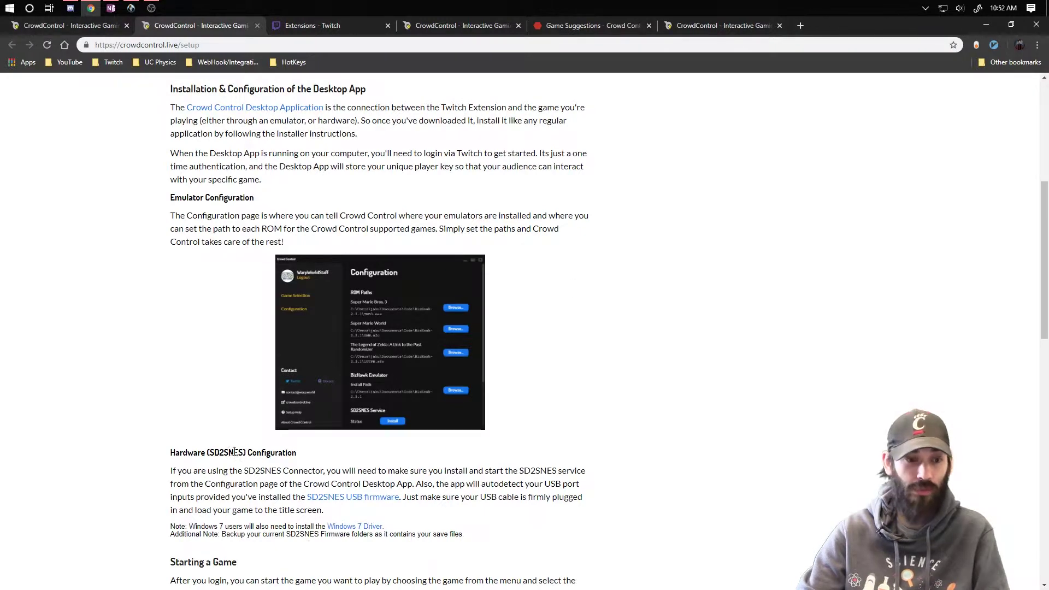
scroll(102, 418, "down", 2)
scroll(204, 255, "up", 3)
scroll(208, 289, "down", 3)
scroll(208, 293, "down", 1)
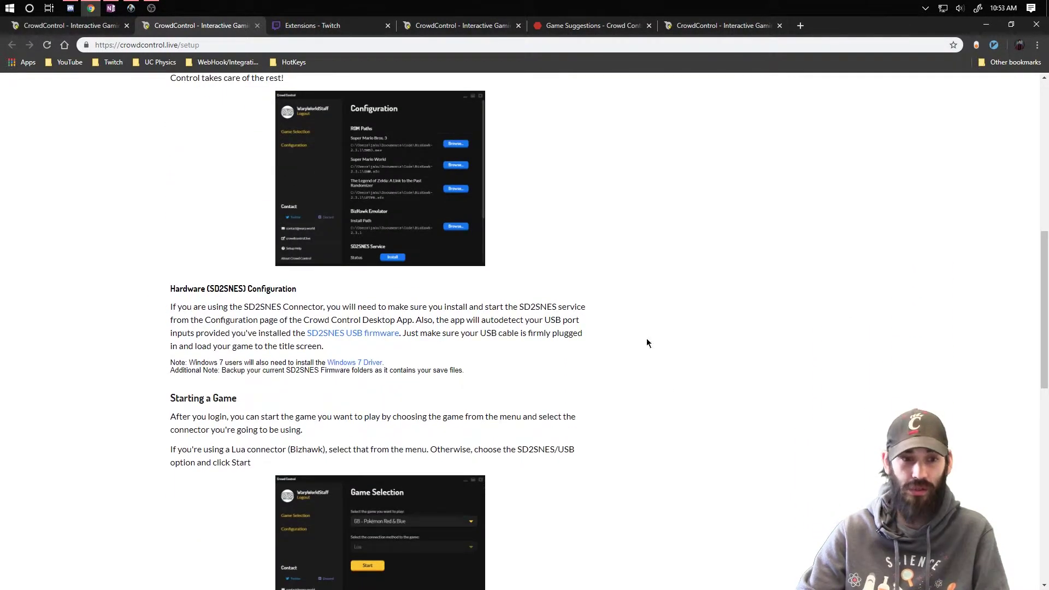
Review how to start a game and which Bizhawk core to use for each platform in the setup guide.
scroll(126, 315, "down", 4)
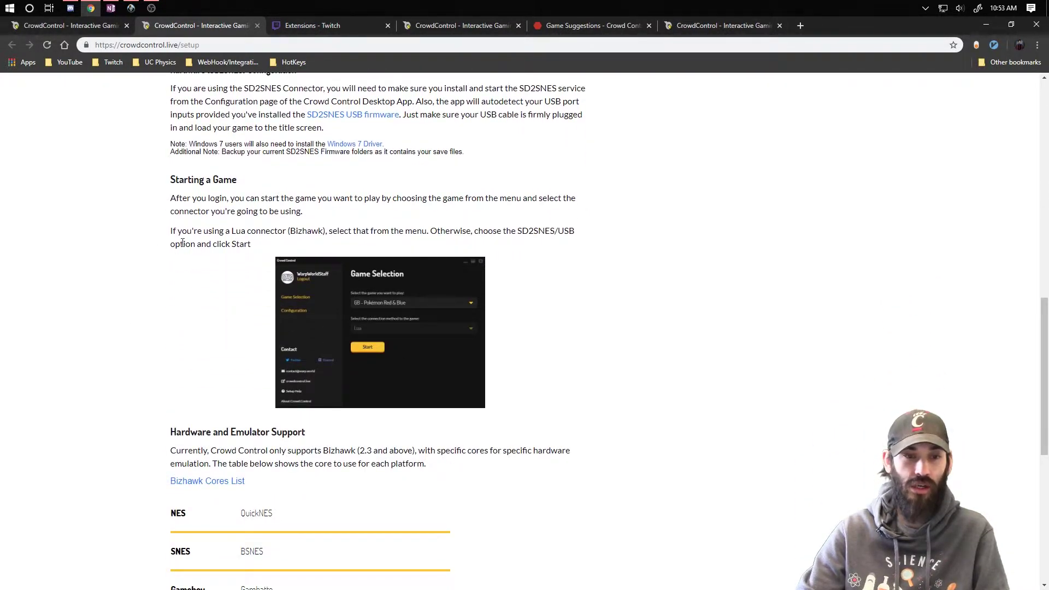
scroll(181, 244, "down", 1)
scroll(172, 194, "down", 2)
scroll(196, 219, "up", 1)
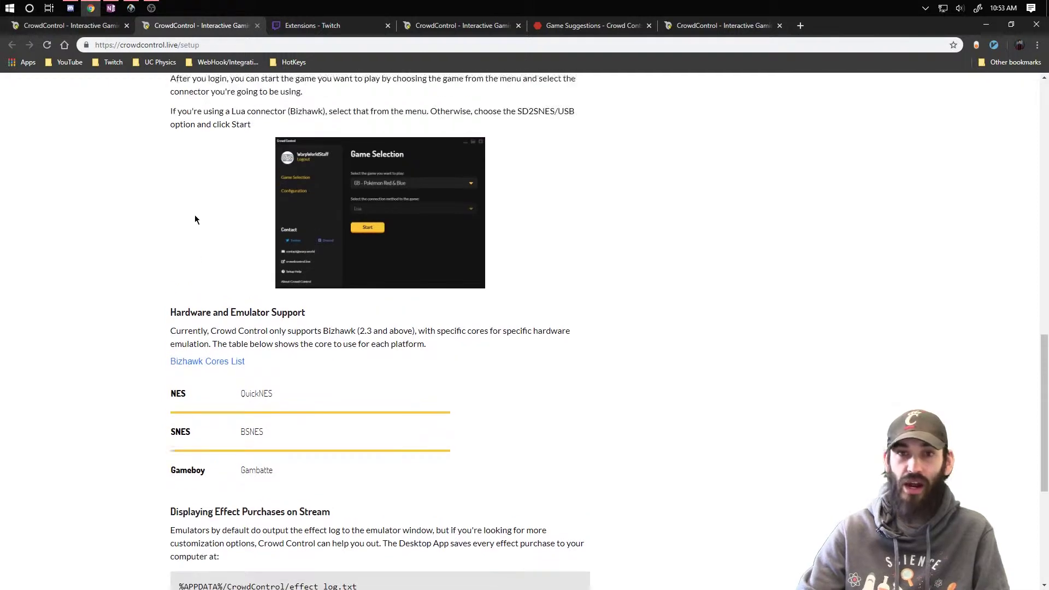
scroll(196, 219, "up", 1)
scroll(214, 273, "down", 1)
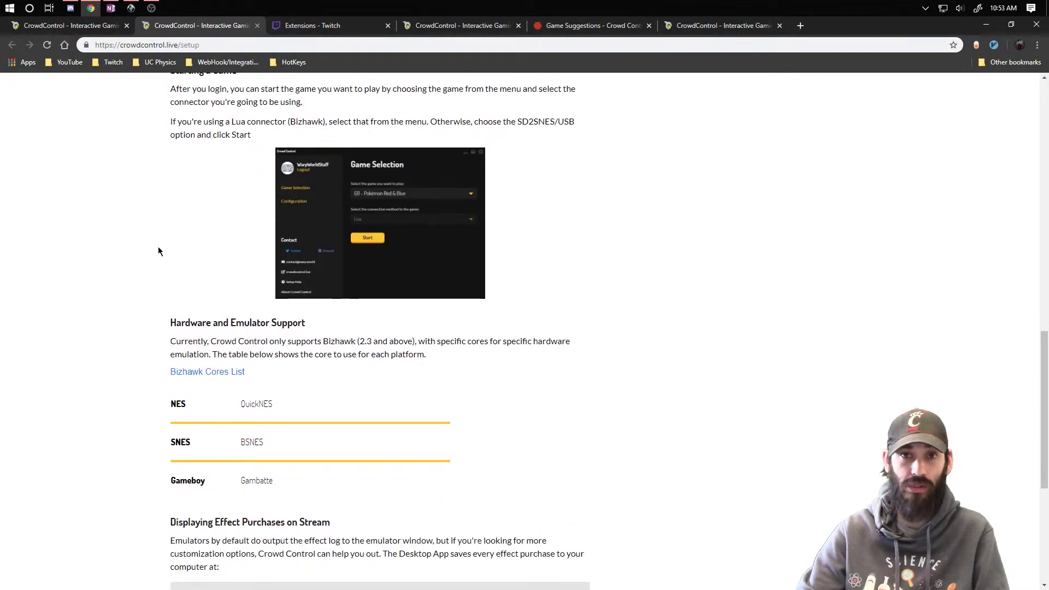
scroll(154, 249, "down", 3)
scroll(153, 251, "up", 1)
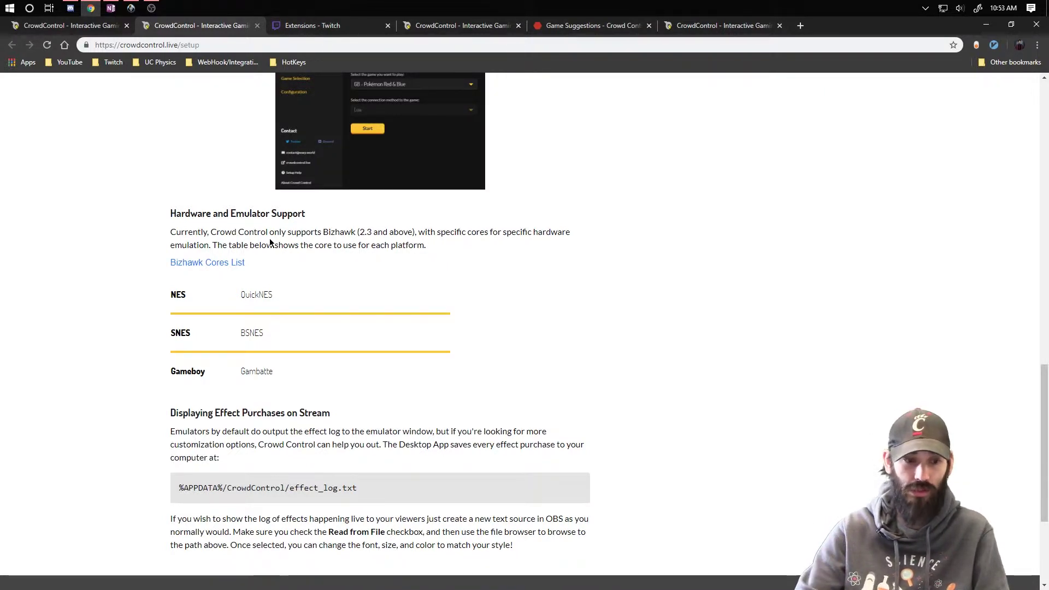
Review the instructions for displaying effect purchases on stream, including the effect log's file path and the OBS text source settings.
scroll(275, 335, "down", 3)
left_click_drag(170, 249, 181, 322)
left_click(513, 369)
triple_click(180, 322)
left_click(173, 322)
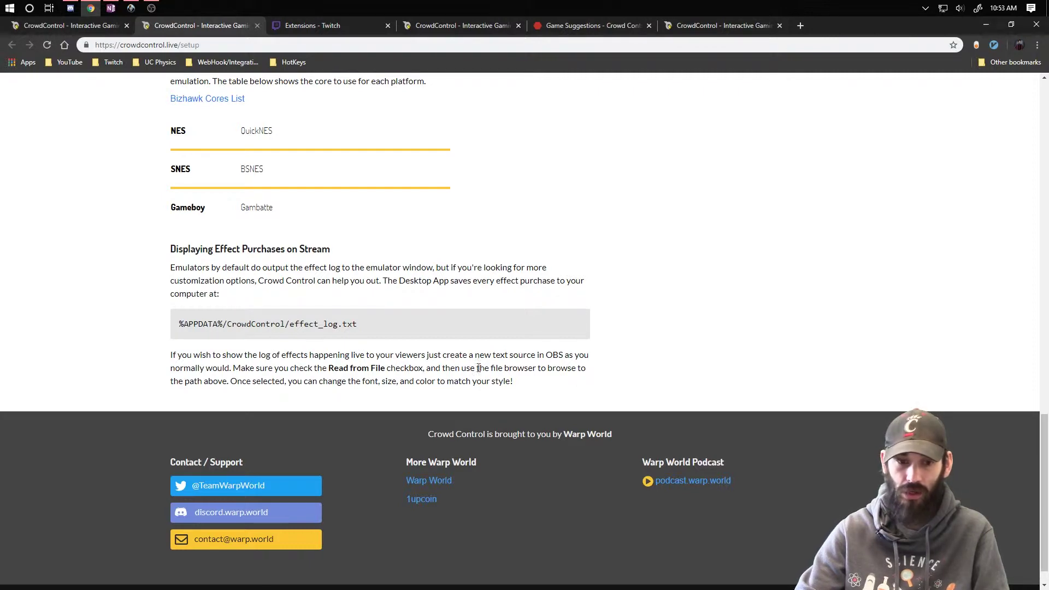
triple_click(323, 324)
left_click(520, 335)
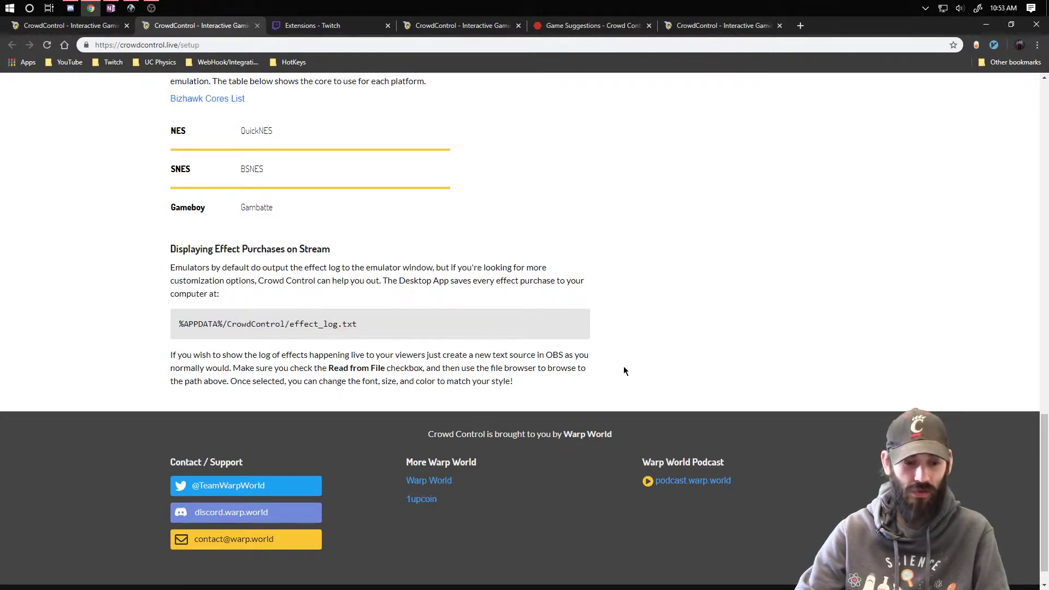
scroll(584, 350, "up", 20)
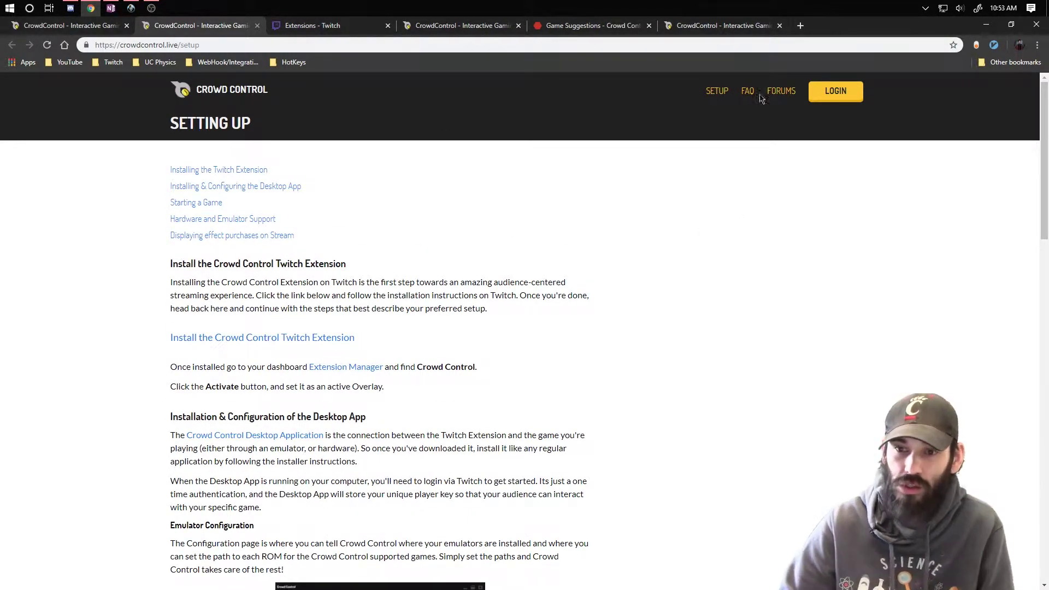
Read the Game Suggestions forum thread's opening post for the supported games and the games in development.
left_click(628, 25)
scroll(180, 224, "down", 2)
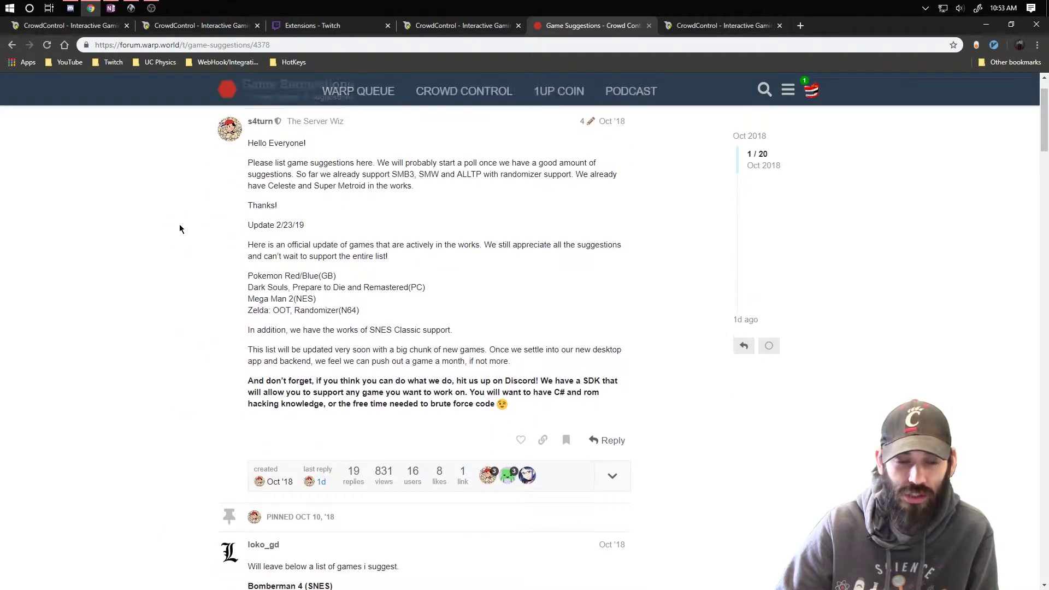
scroll(216, 260, "up", 3)
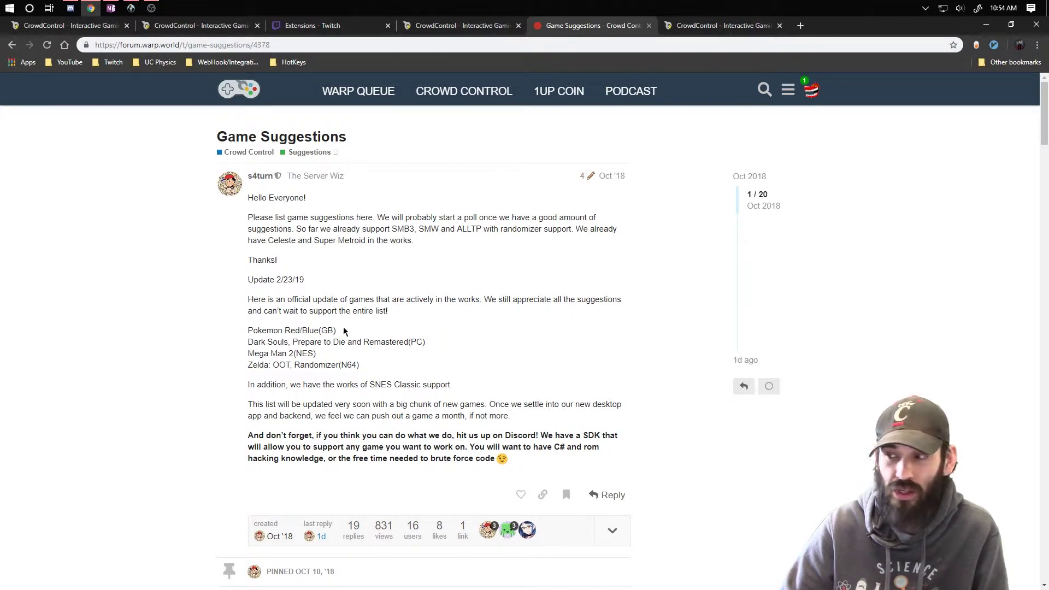
scroll(238, 329, "down", 2)
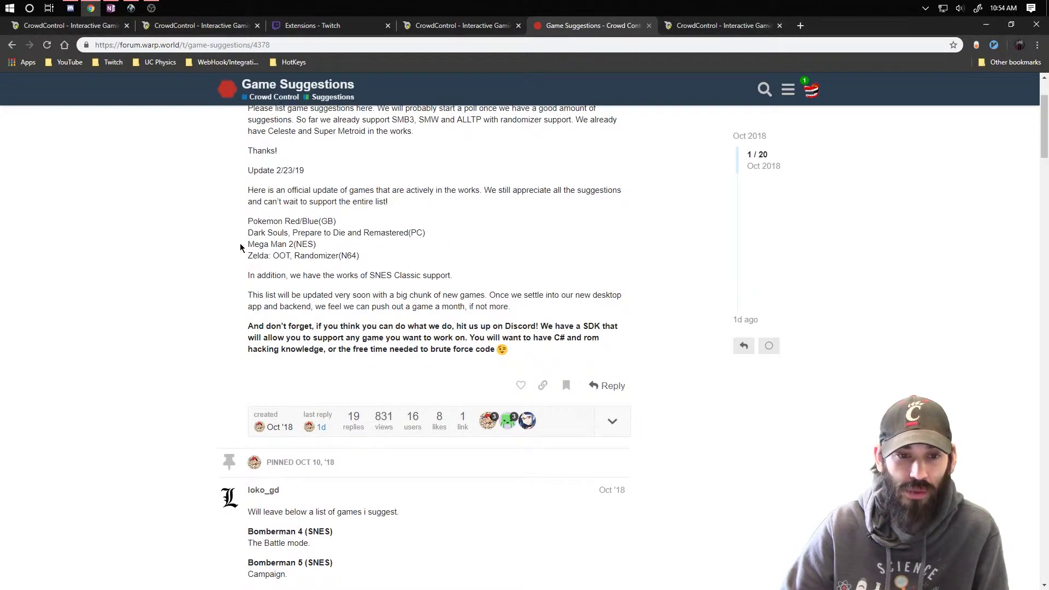
triple_click(421, 187)
left_click(275, 228)
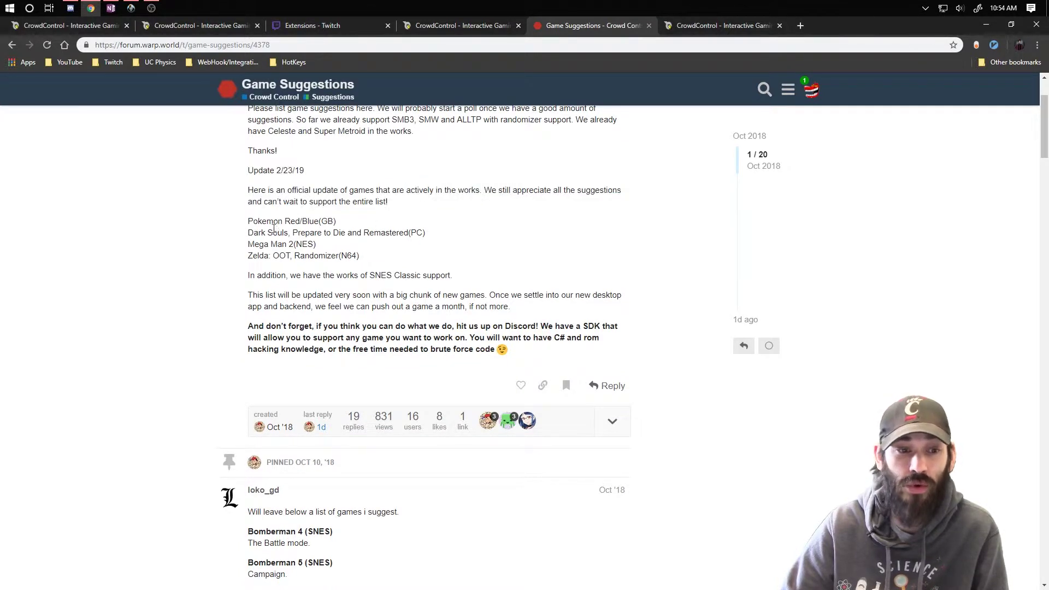
scroll(251, 235, "up", 2)
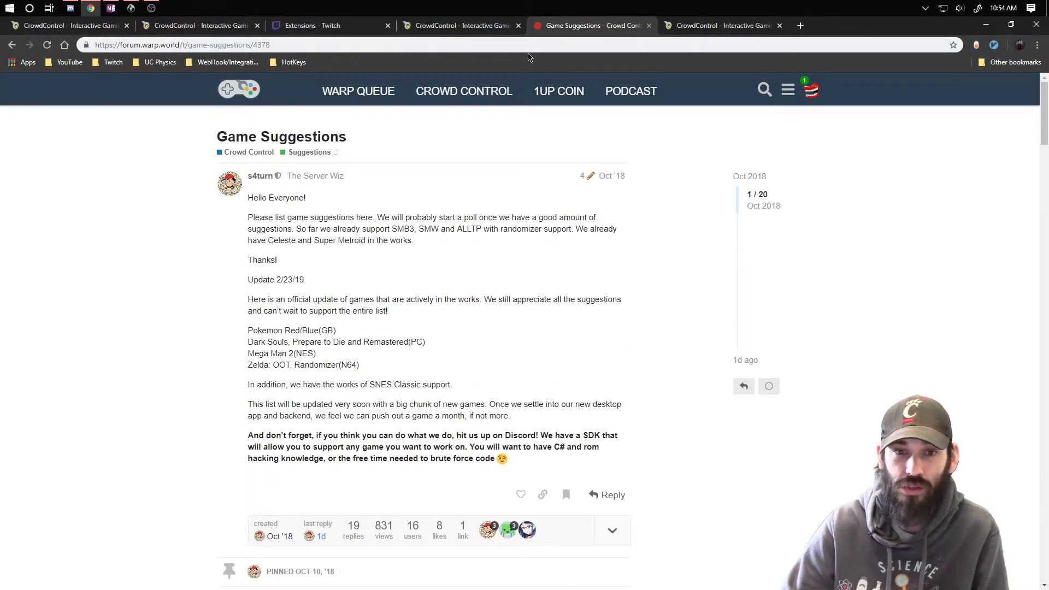
Read through the Crowd Control FAQ, from extension display problems and bits to coin rules and supported games.
left_click(456, 25)
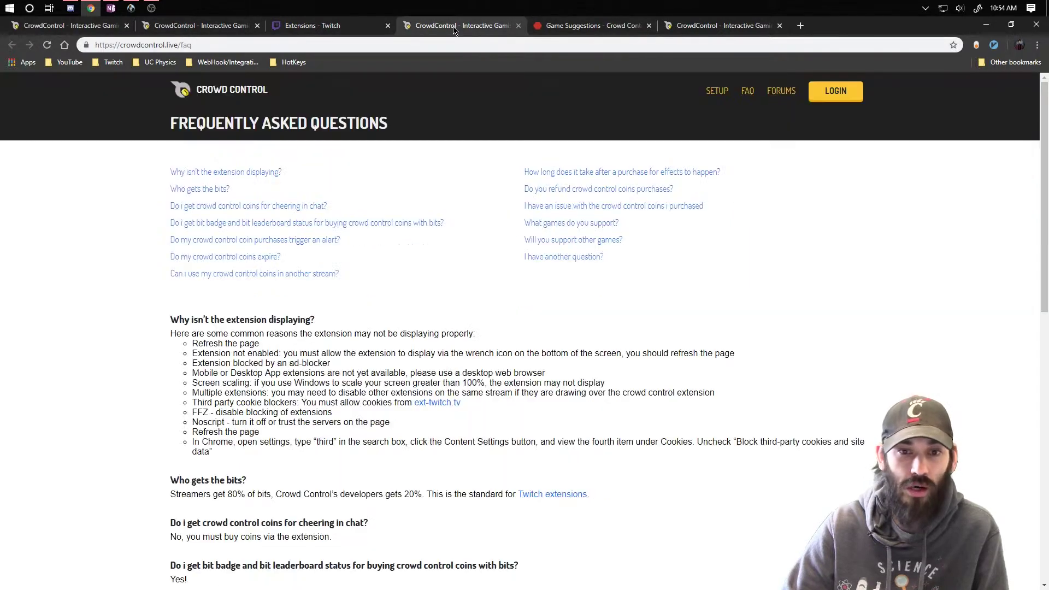
scroll(721, 326, "down", 1)
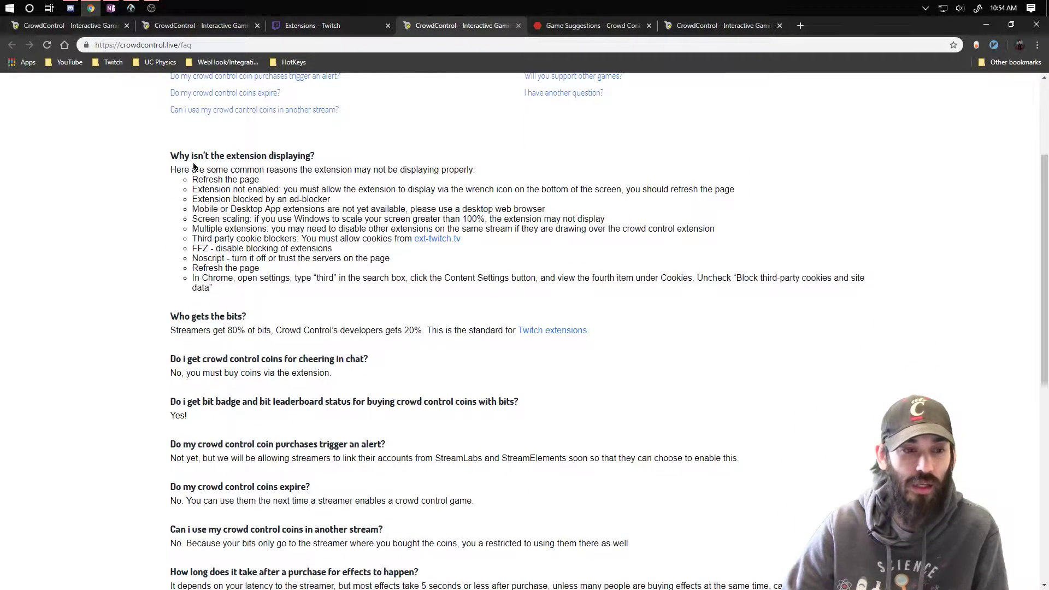
scroll(185, 144, "down", 6)
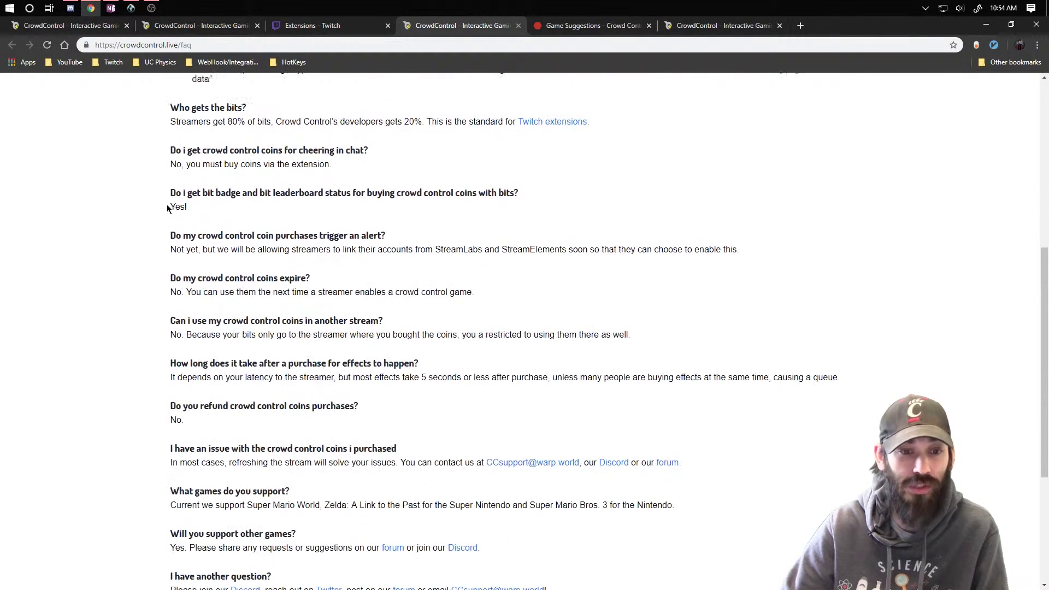
scroll(150, 331, "up", 8)
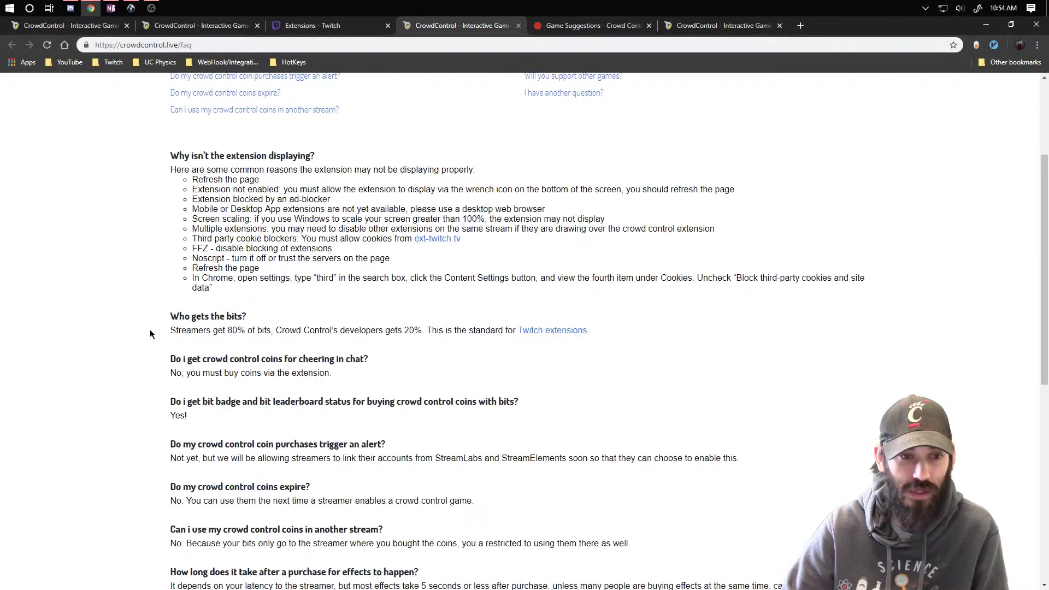
scroll(163, 318, "down", 3)
scroll(167, 320, "down", 1)
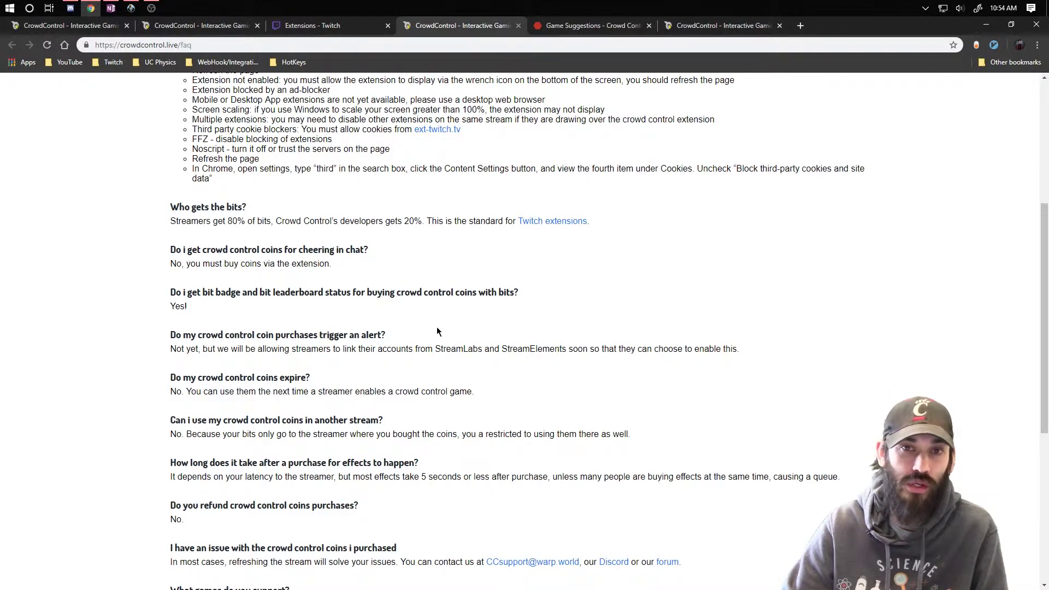
scroll(437, 331, "down", 1)
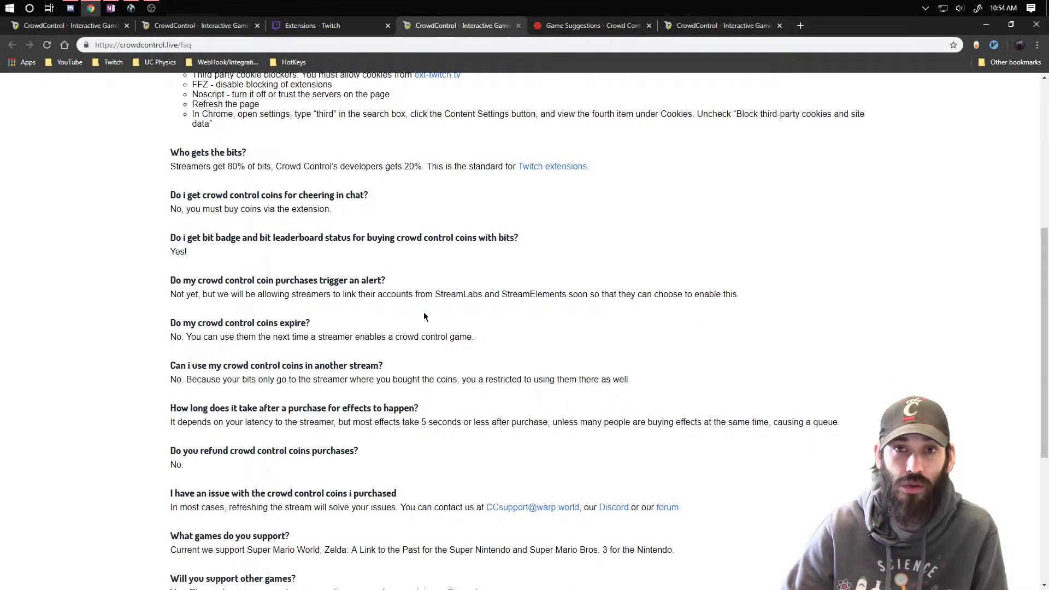
scroll(428, 327, "down", 4)
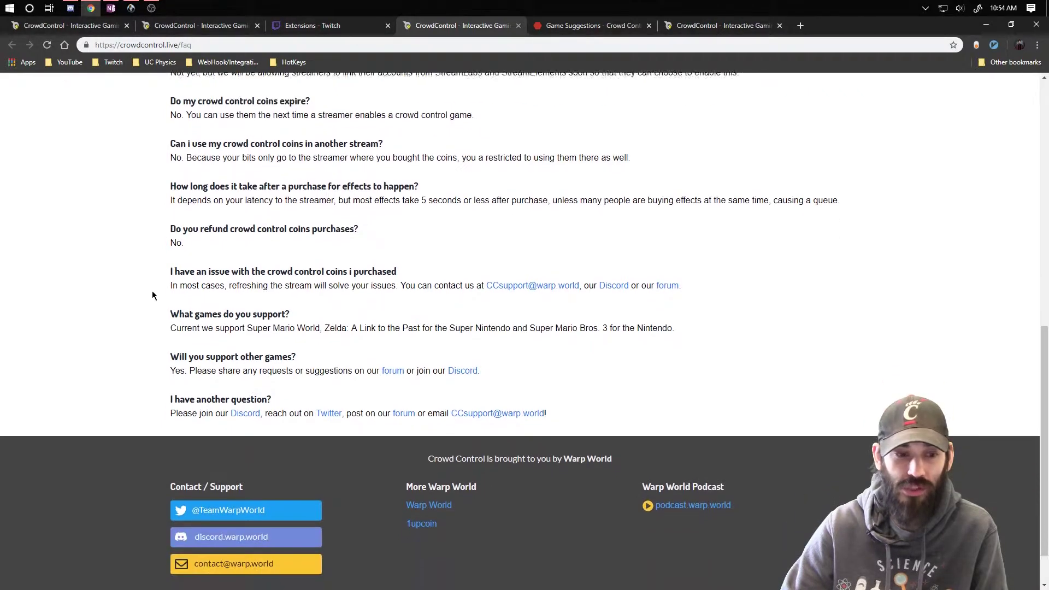
Switch to Discord and open the WarpWorld server to look over its Crowd Control channels.
scroll(148, 295, "down", 1)
scroll(145, 295, "up", 14)
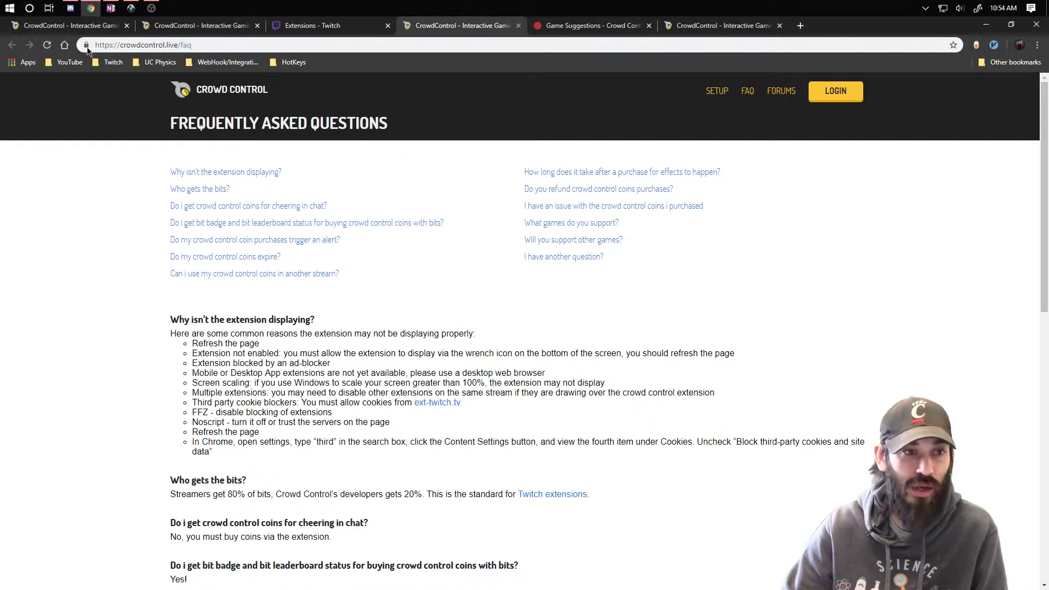
left_click(71, 8)
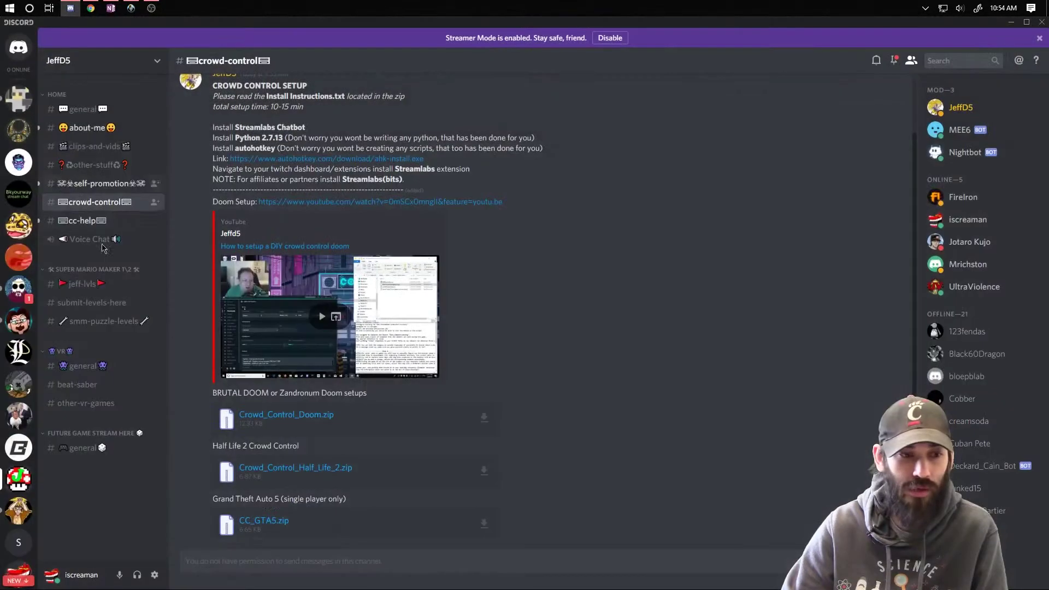
scroll(17, 415, "down", 7)
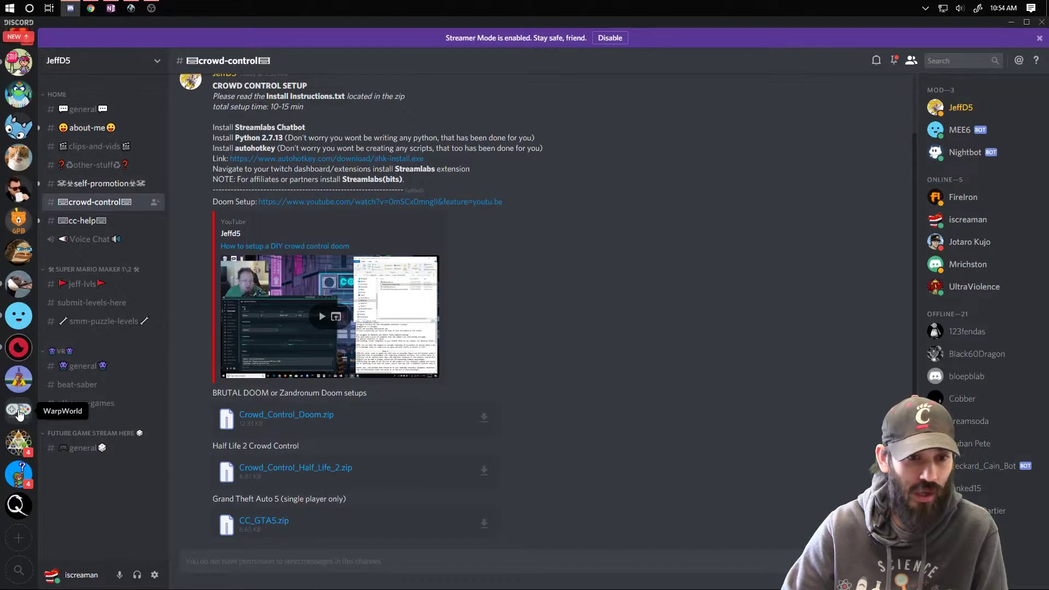
left_click(18, 410)
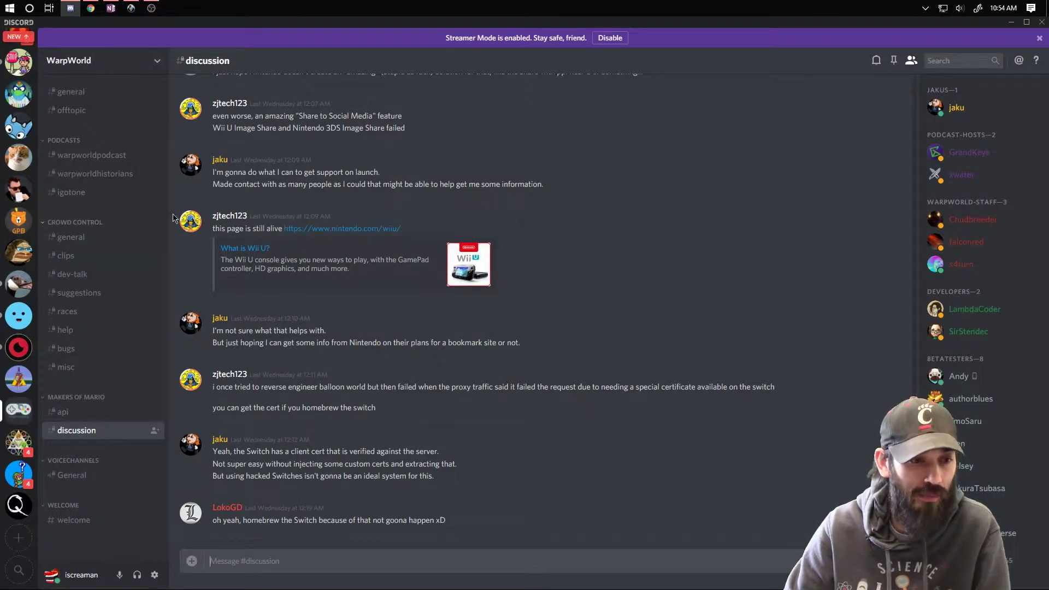
scroll(14, 405, "down", 10)
scroll(16, 408, "up", 6)
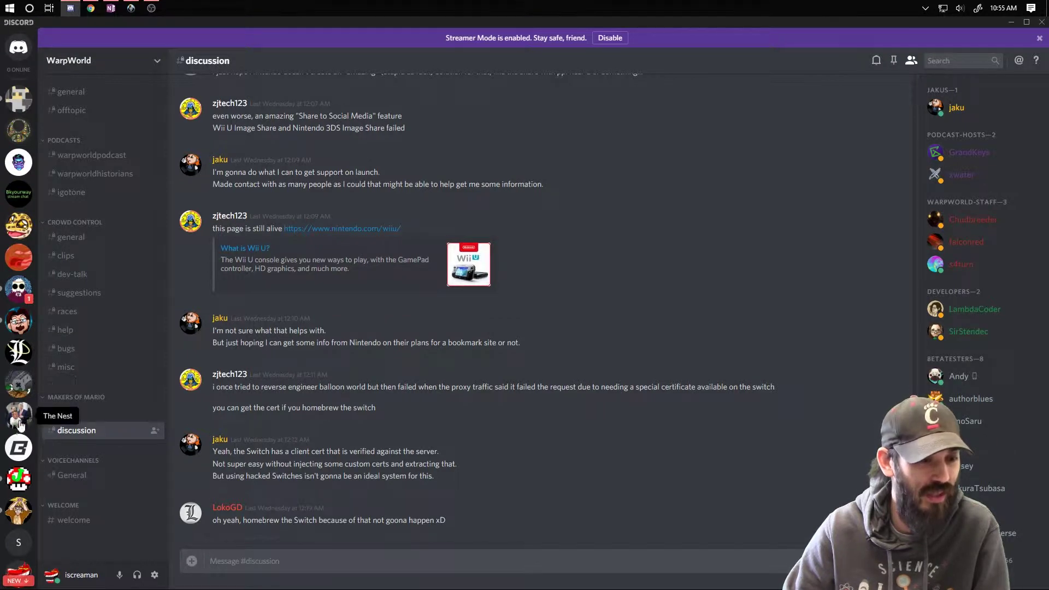
Return to the server with the DIY setups and read the CROWD CONTROL SETUP post in its crowd-control channel.
left_click(25, 486)
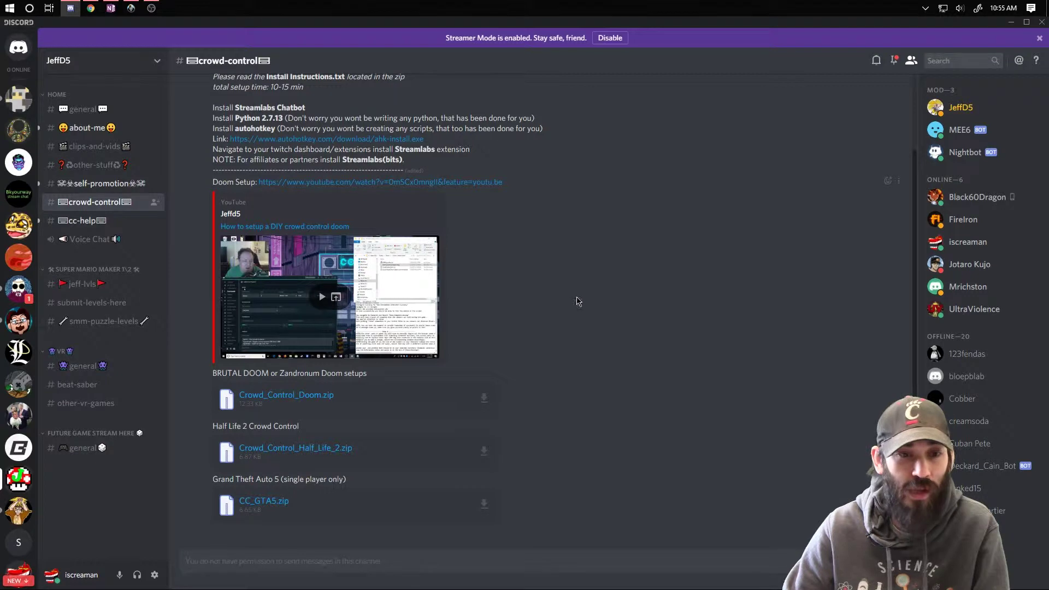
scroll(644, 305, "up", 3)
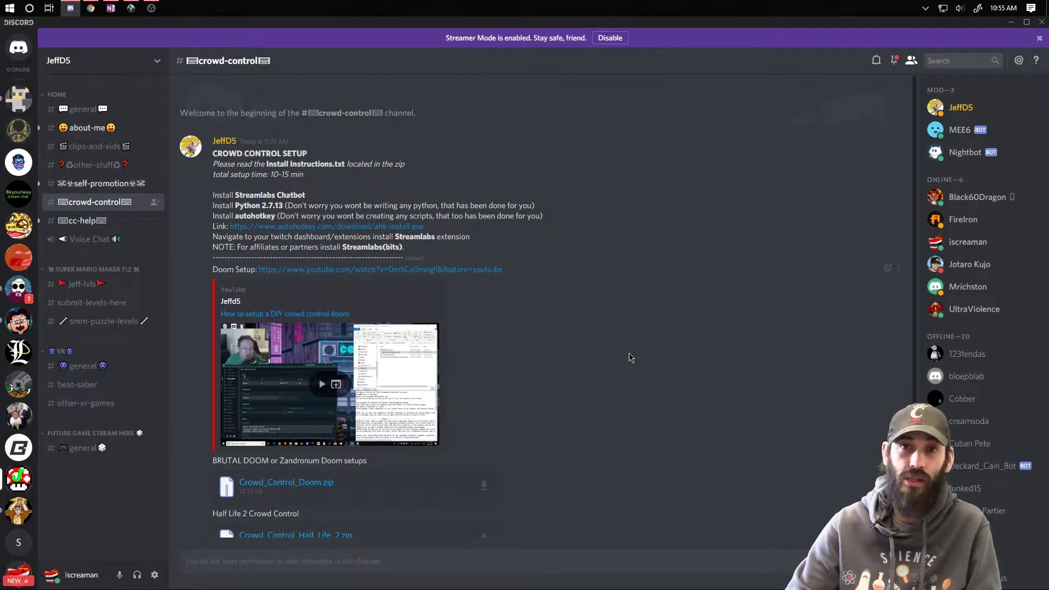
scroll(631, 358, "down", 3)
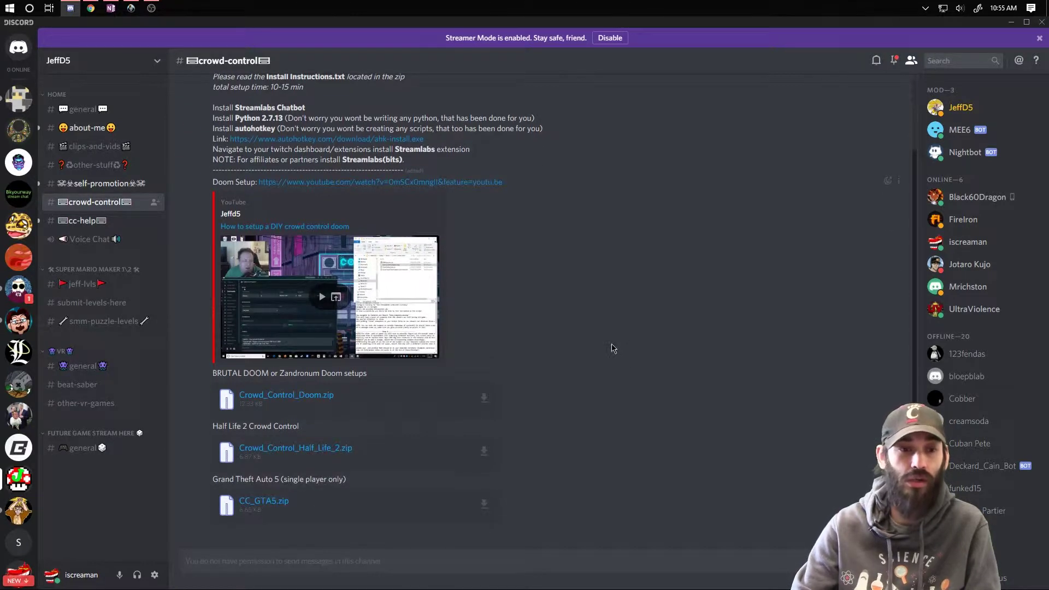
scroll(627, 362, "up", 3)
scroll(375, 350, "down", 3)
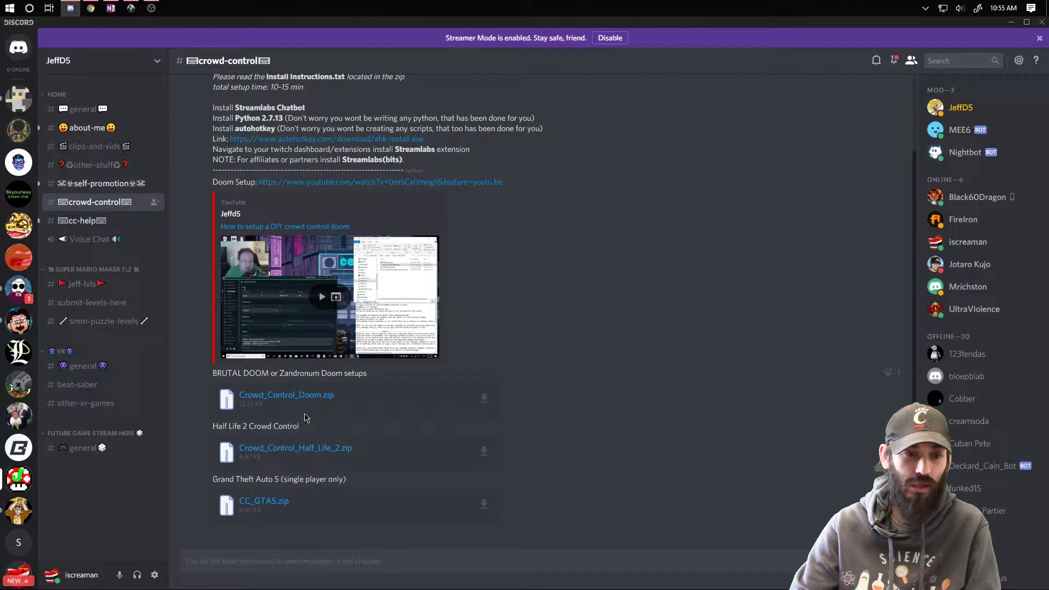
Point out the Half Life 2, Grand Theft Auto 5 and Brutal Doom or Zandronum setup downloads in the crowd-control channel.
triple_click(227, 424)
left_click_drag(200, 436, 340, 448)
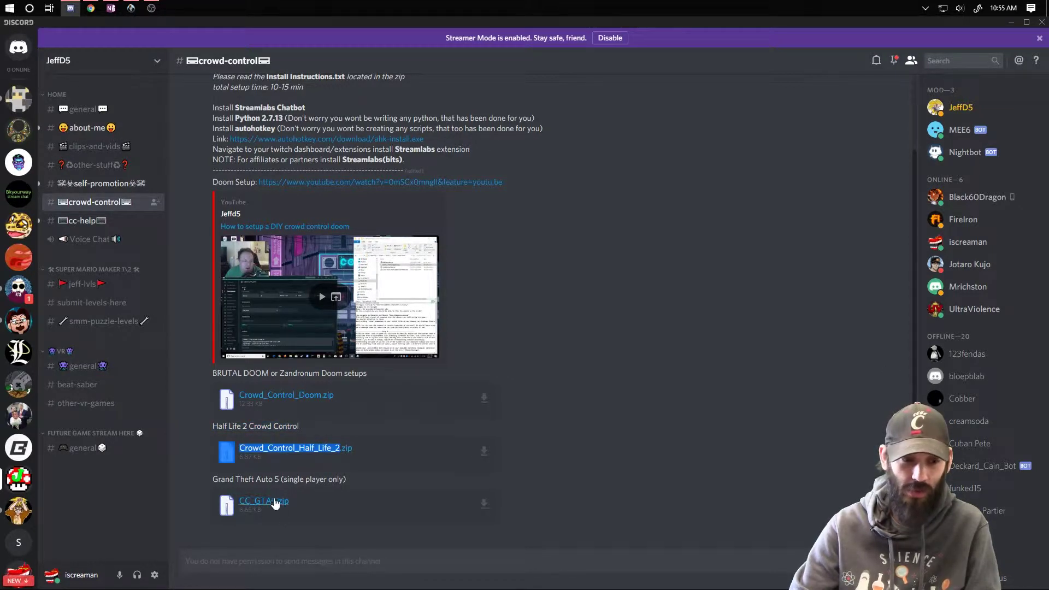
triple_click(235, 479)
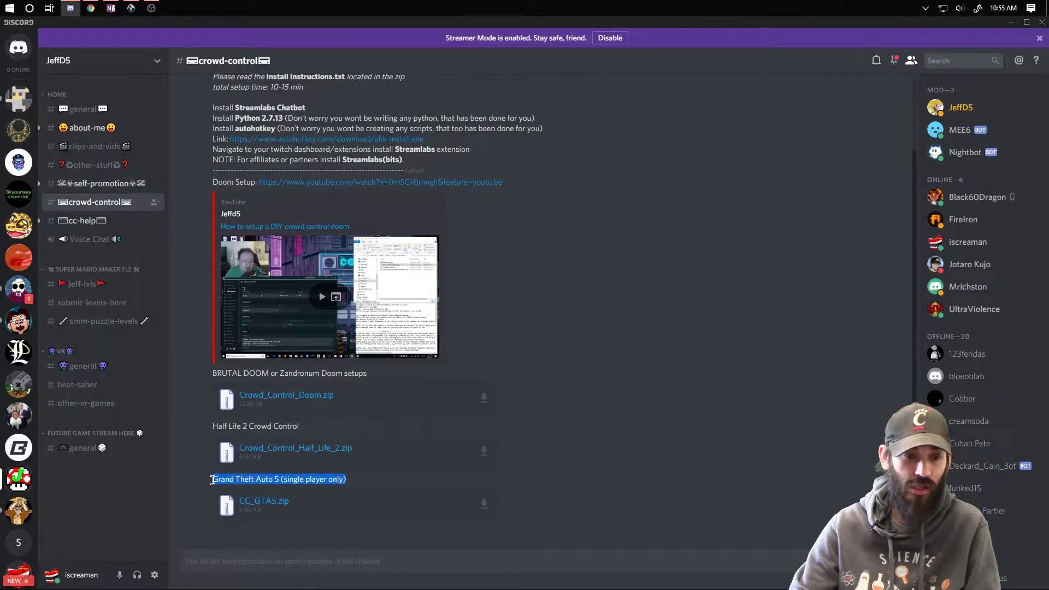
left_click(212, 479)
triple_click(254, 478)
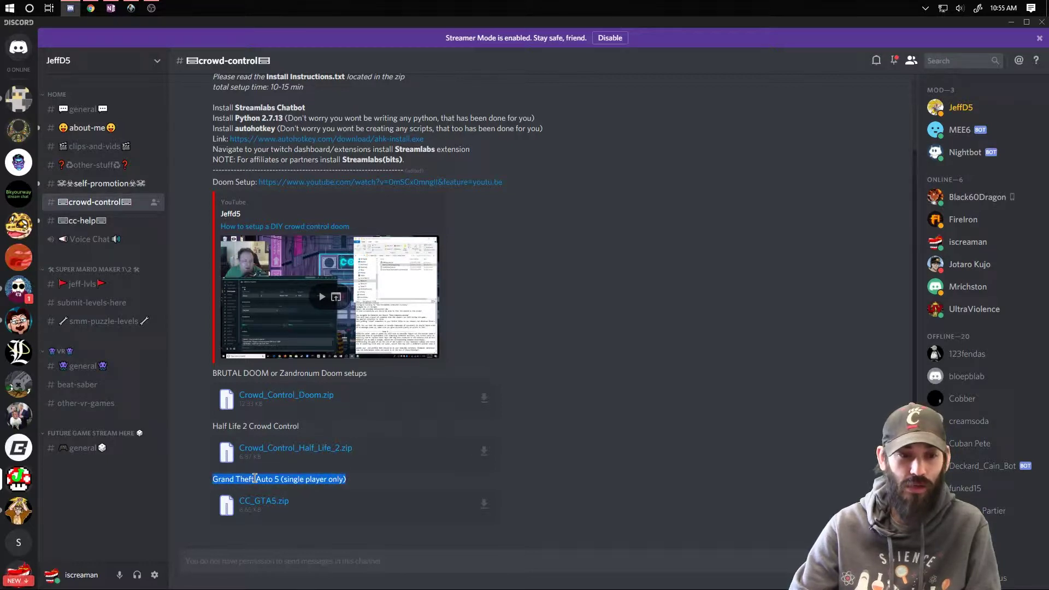
left_click(250, 371)
triple_click(251, 371)
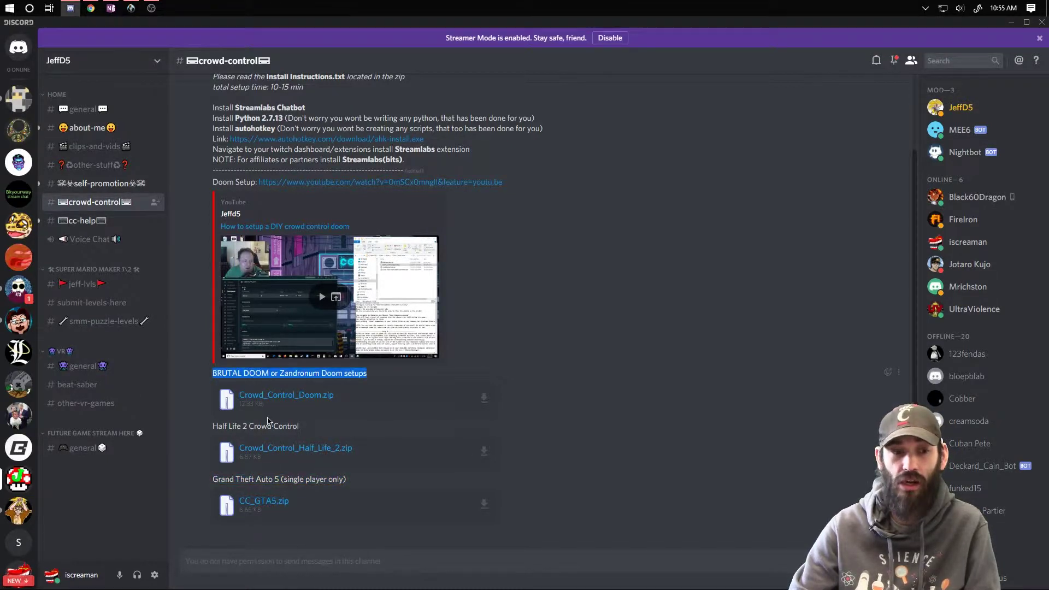
triple_click(257, 425)
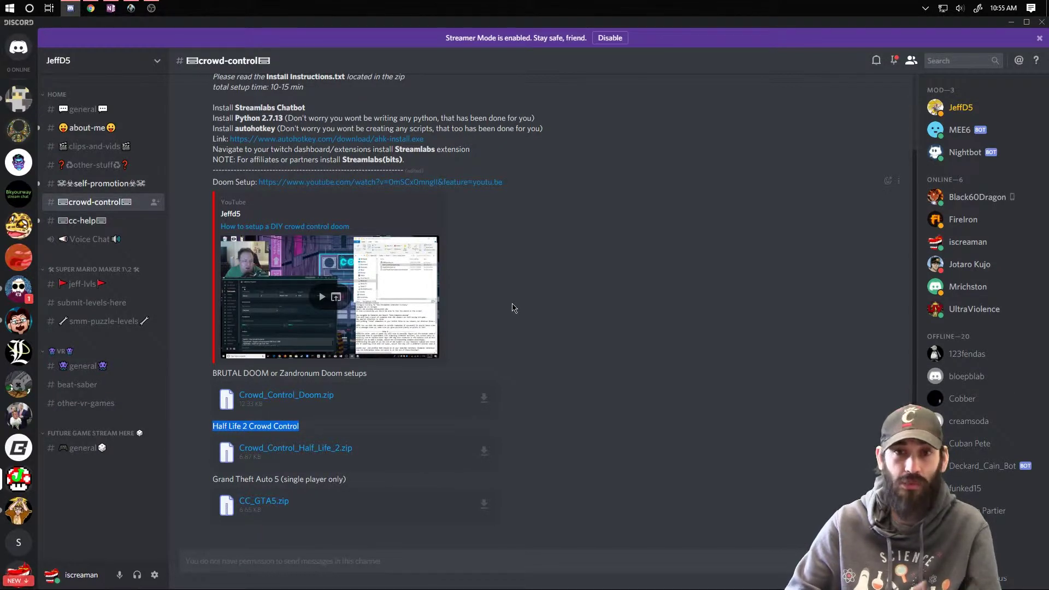
left_click(659, 443)
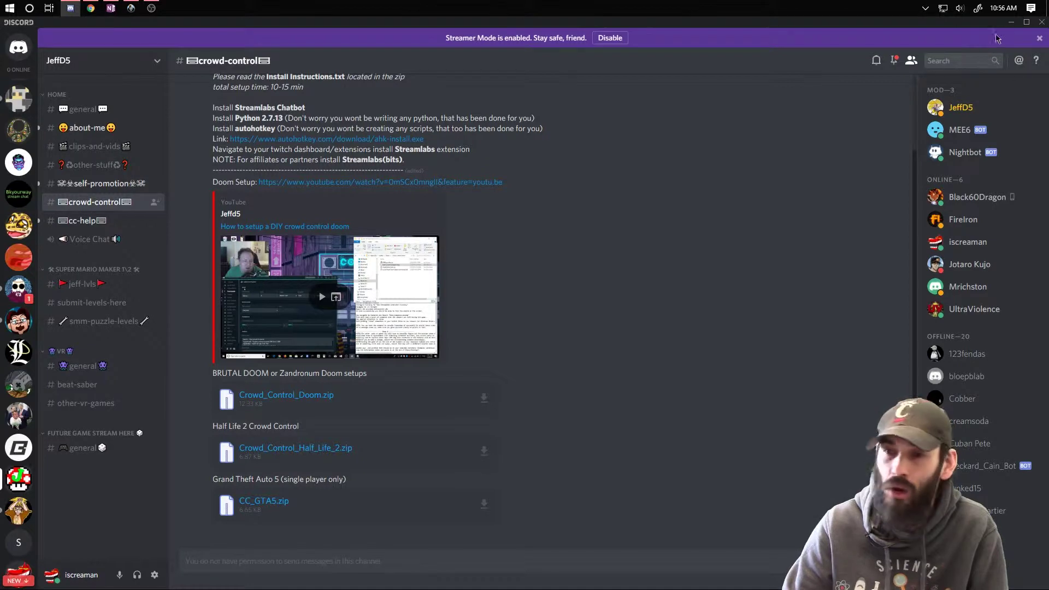
Go back to the Crowd Control website and download the Crowd Control Desktop Application from the setup guide.
left_click(1011, 22)
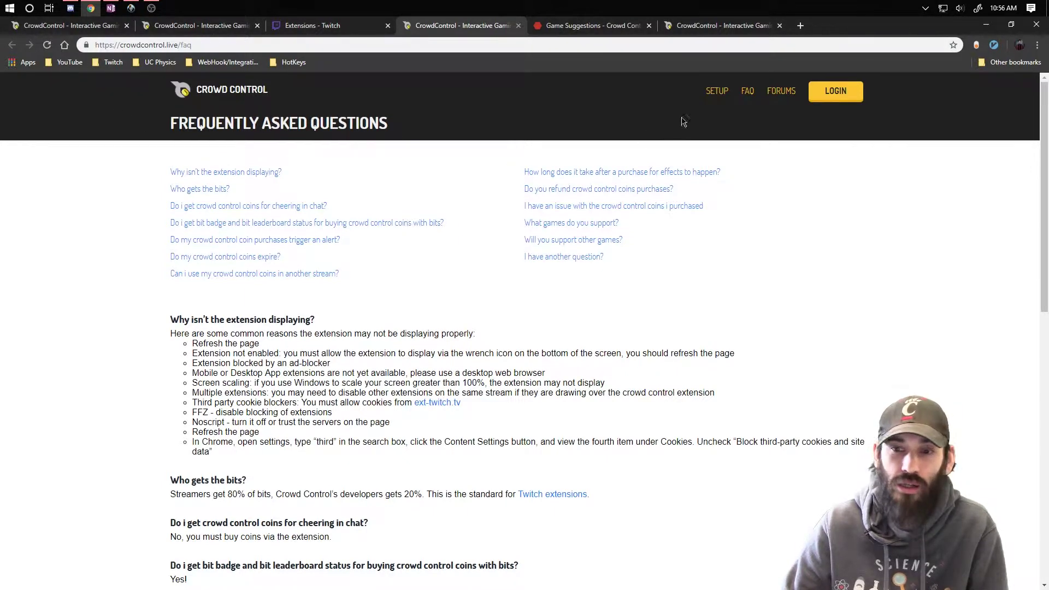
left_click(716, 91)
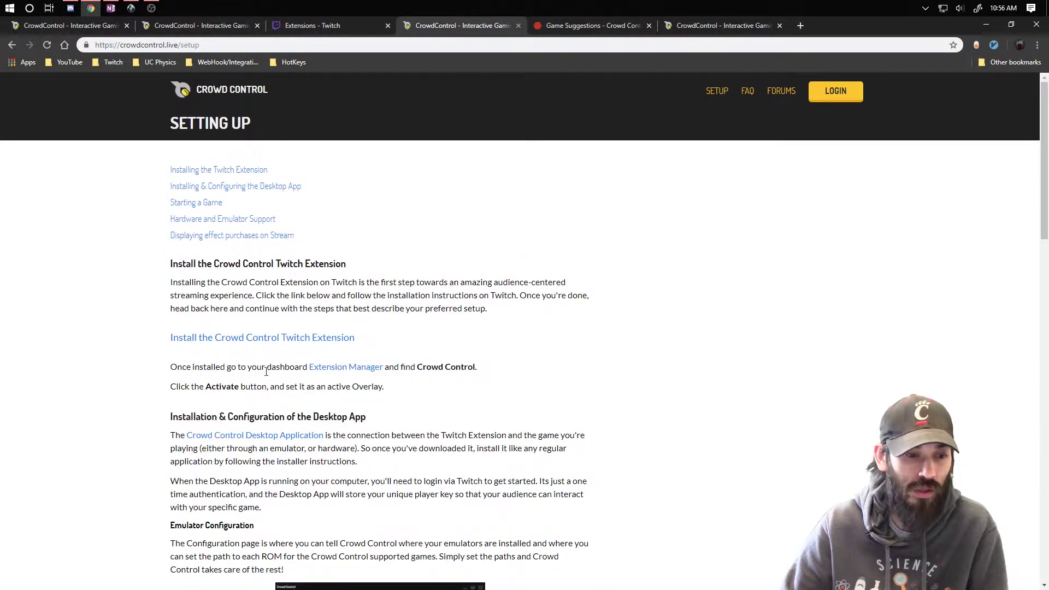
scroll(303, 389, "down", 2)
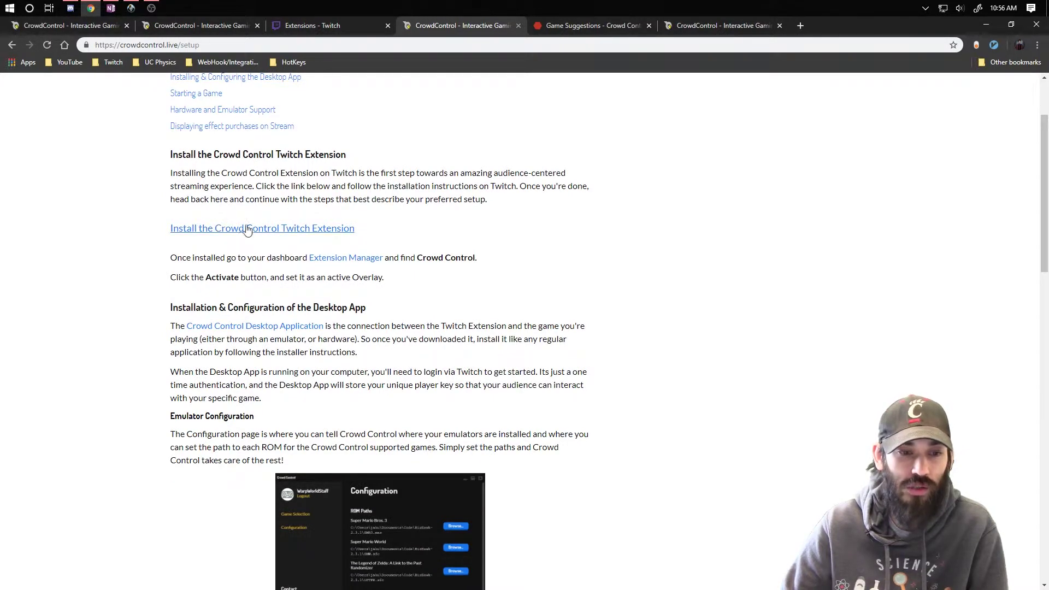
left_click(229, 326)
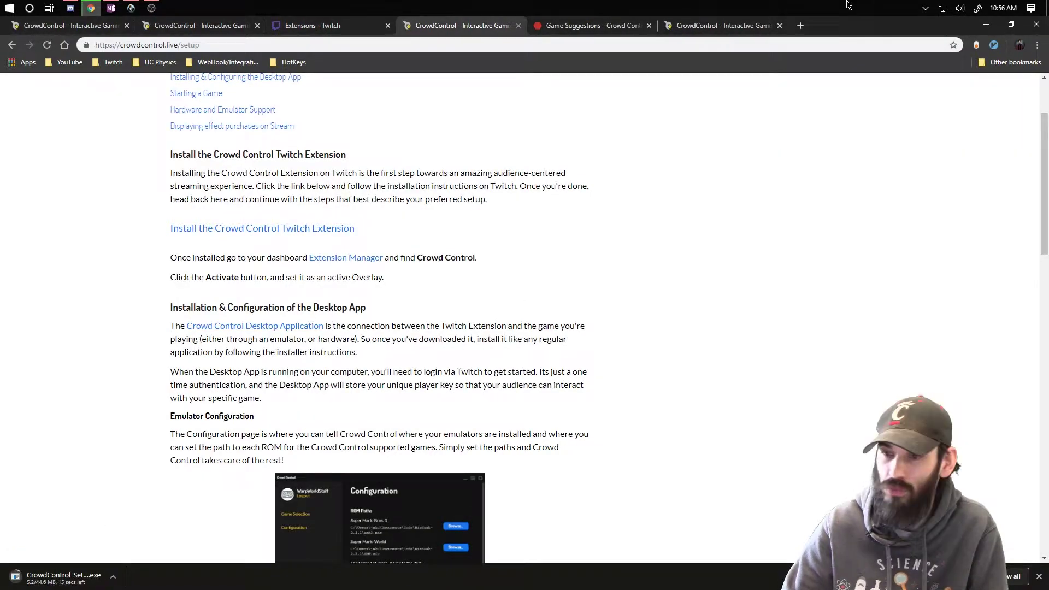
Minimize the browser, launch the CrowdControl desktop app by searching Windows for "crowd", and show its Configuration page.
left_click(991, 27)
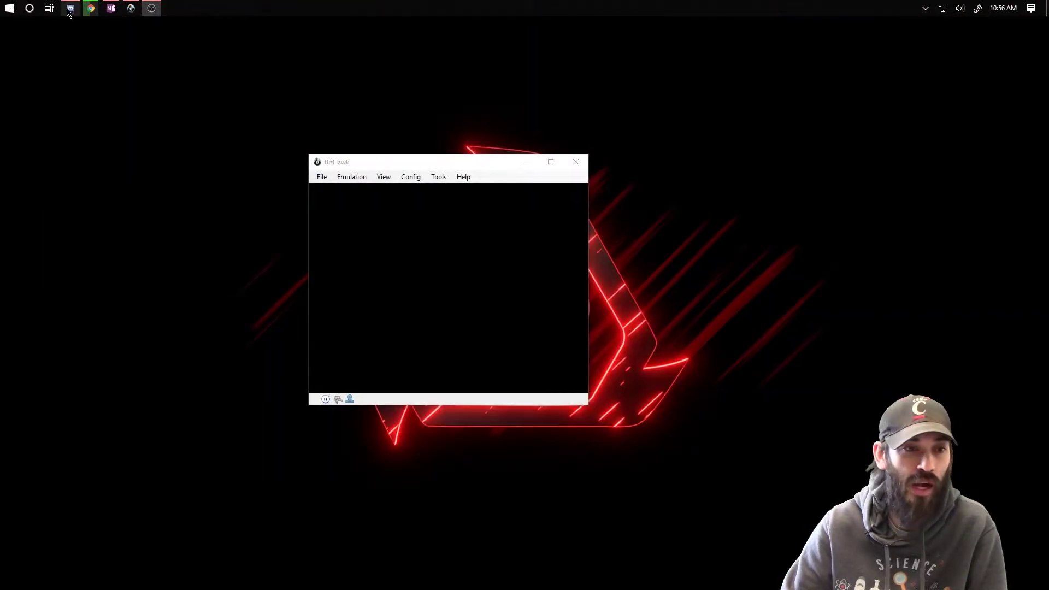
left_click(30, 9)
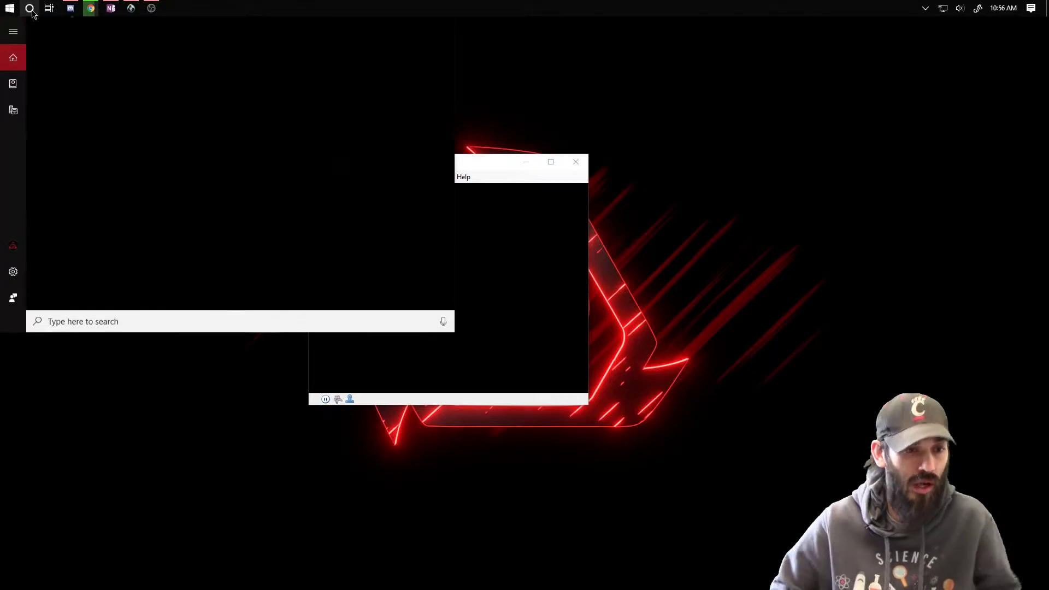
type("crow")
key("BackSpace")
key("BackSpace")
key("BackSpace")
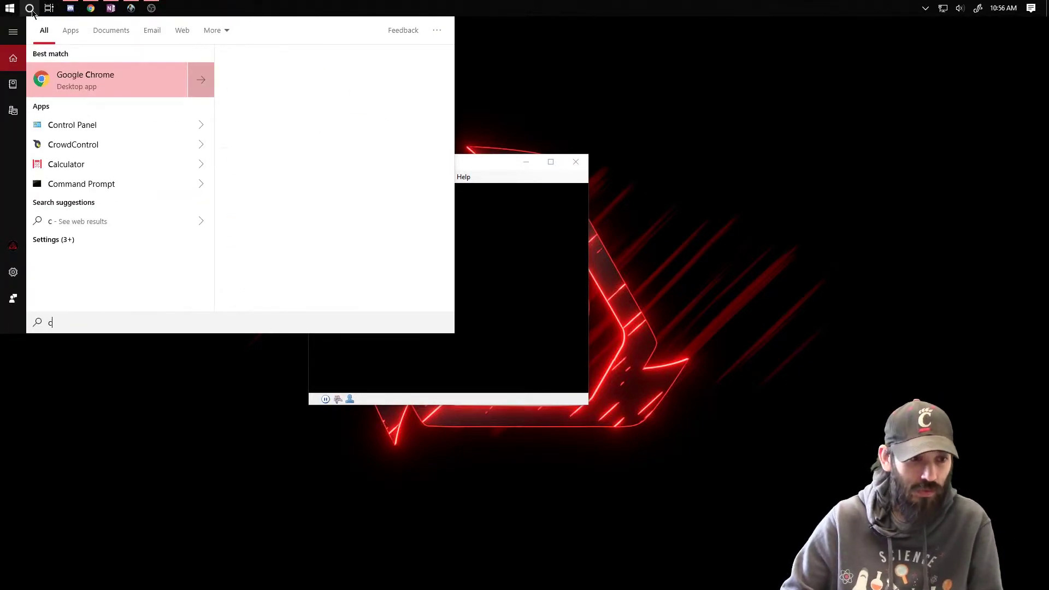
type("rowd")
key("Return")
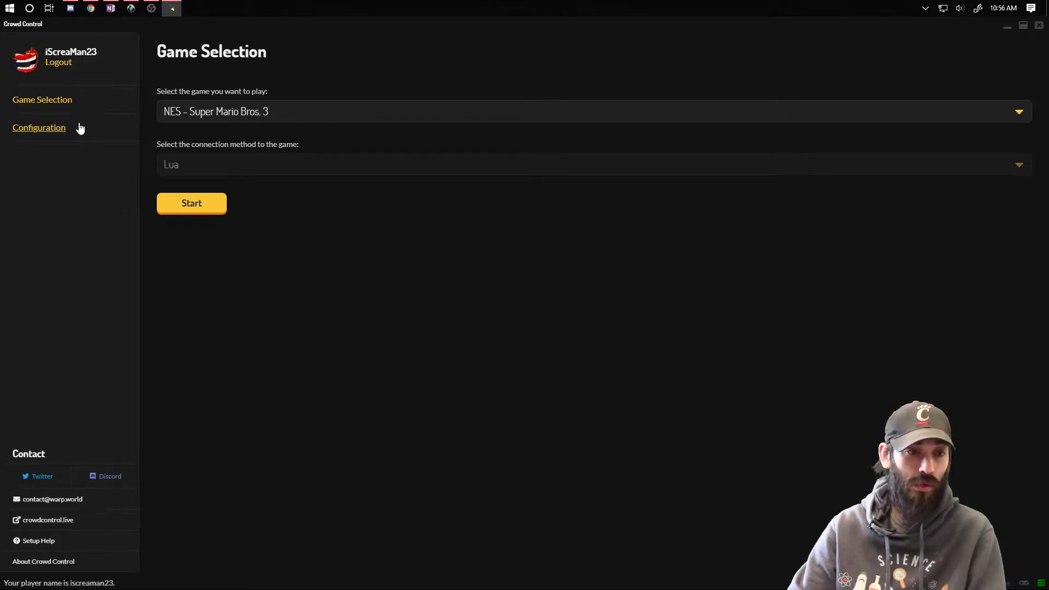
left_click(58, 133)
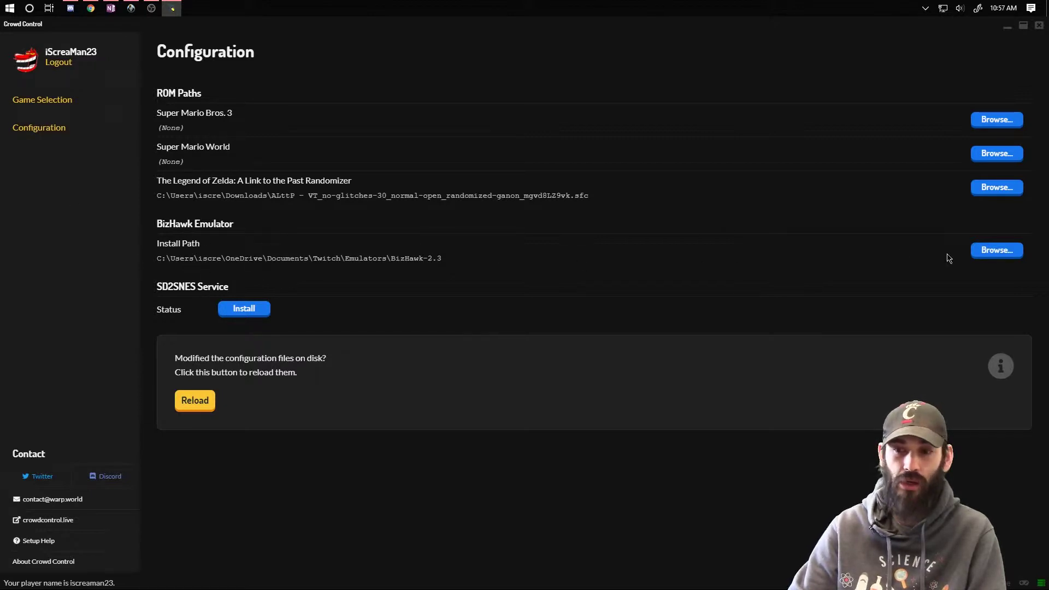
left_click(989, 254)
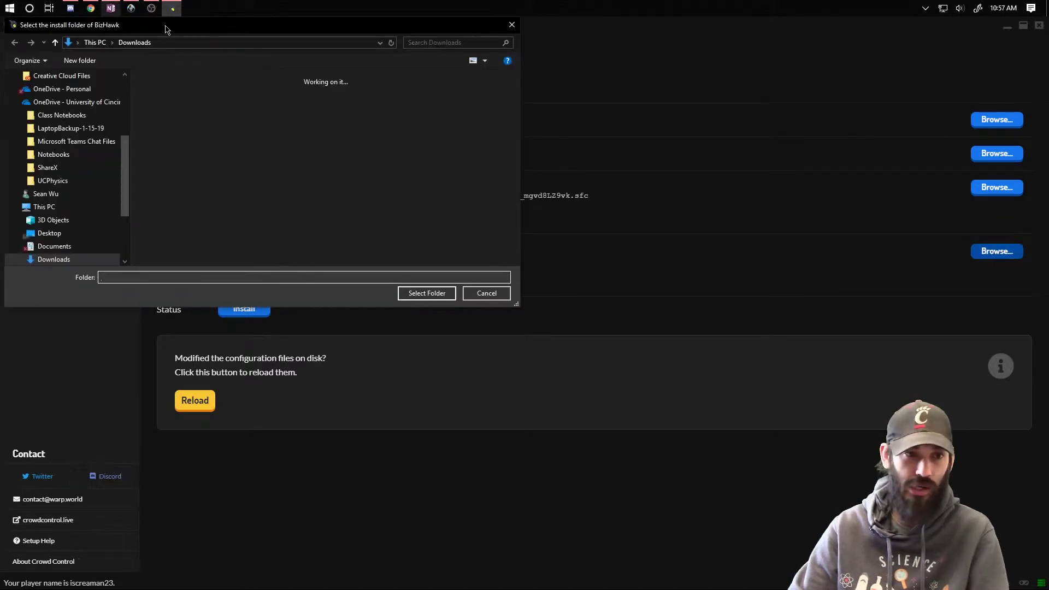
left_click_drag(167, 29, 397, 77)
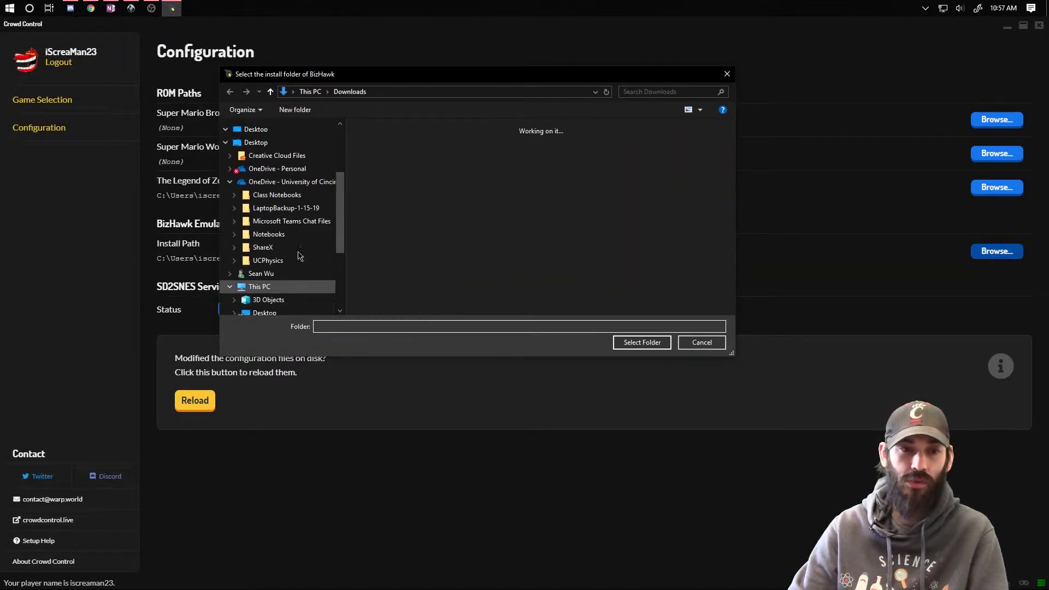
scroll(299, 254, "up", 3)
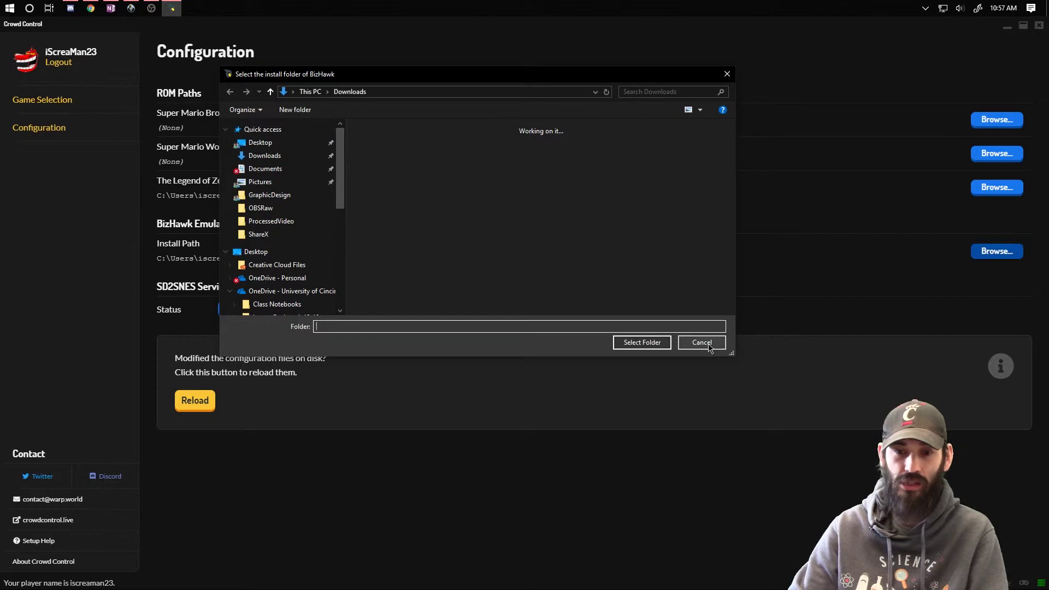
left_click(702, 343)
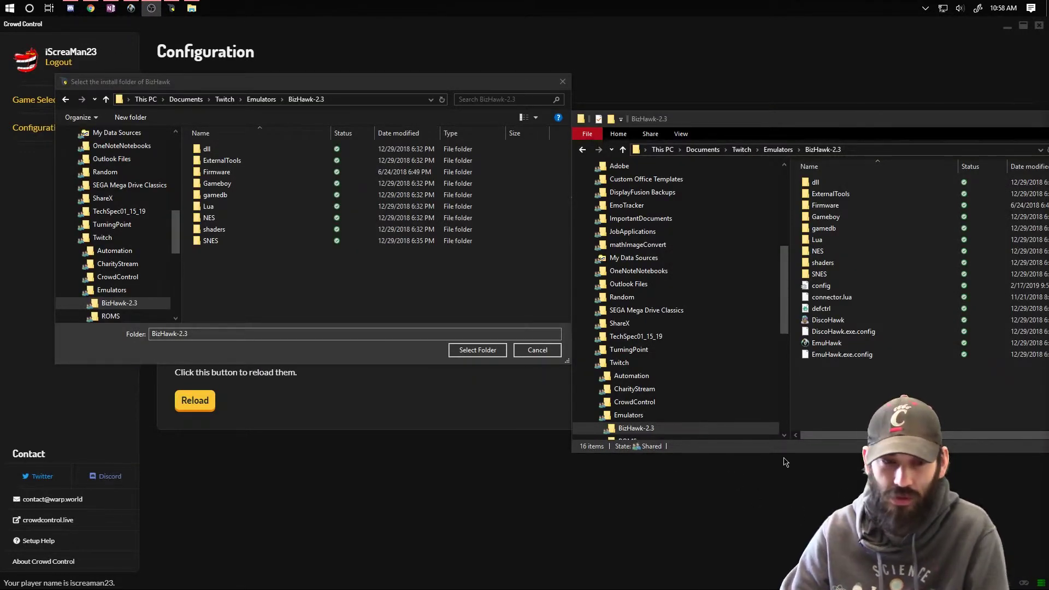
Compare the BizHawk-2.3 folder in the install path dialog with File Explorer, point out EmuHawk, and close both windows.
left_click_drag(237, 85, 337, 343)
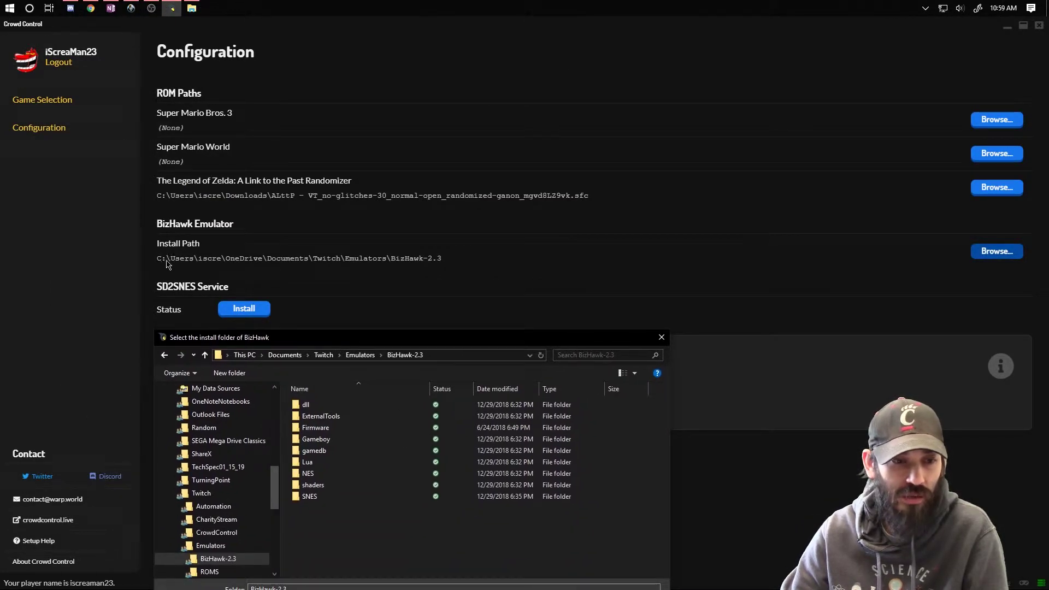
left_click_drag(432, 338, 367, 286)
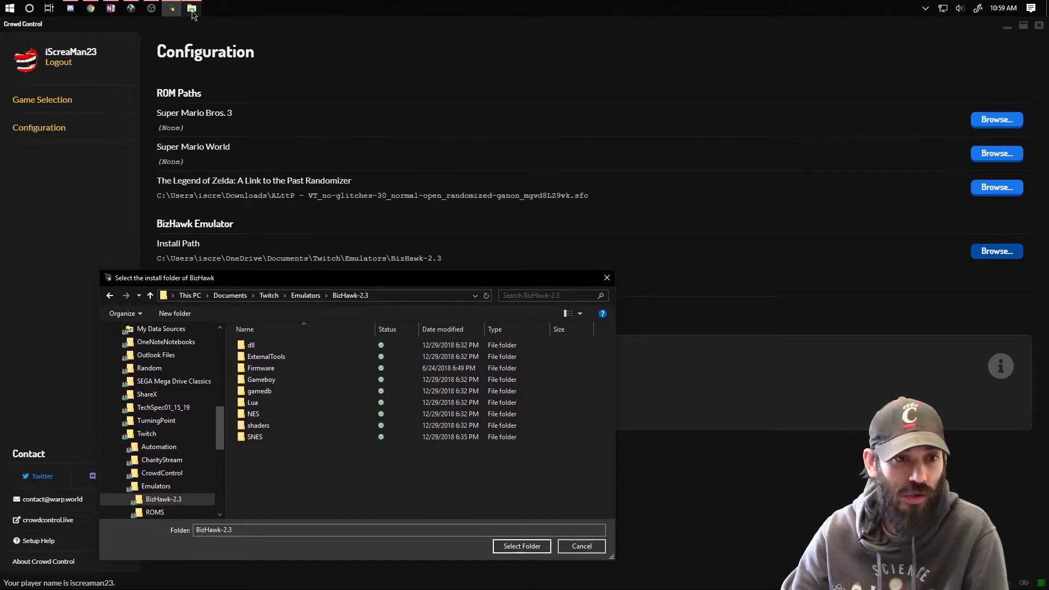
left_click(191, 8)
left_click_drag(779, 123, 710, 52)
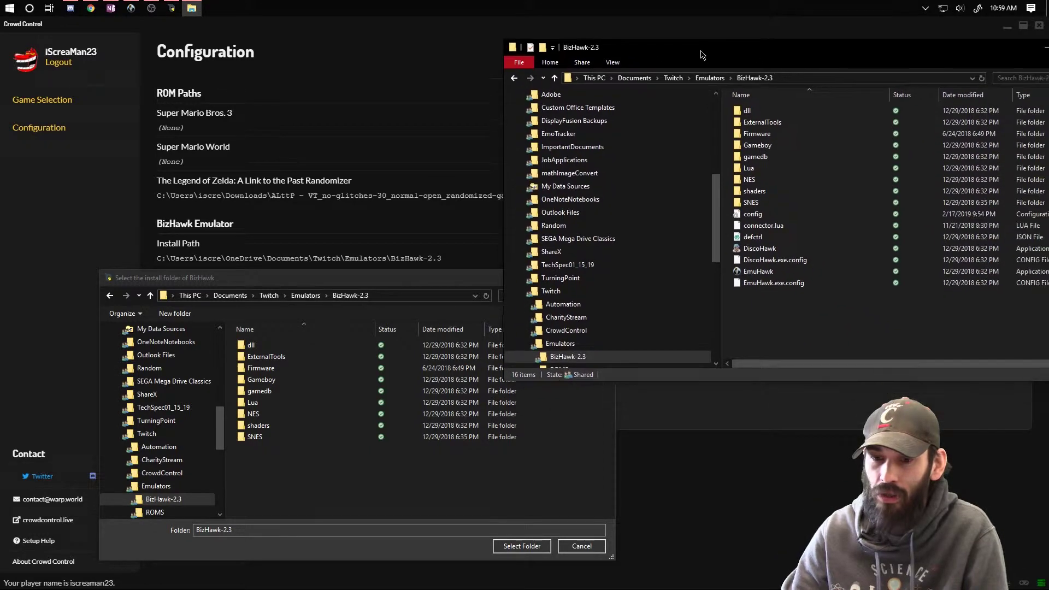
left_click(764, 273)
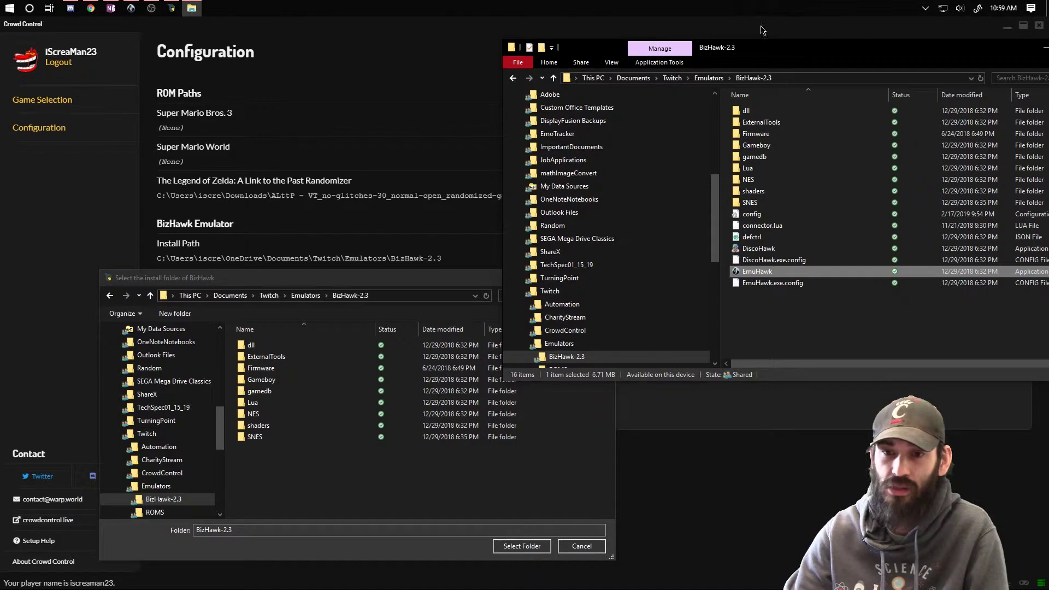
left_click_drag(655, 48, 696, 113)
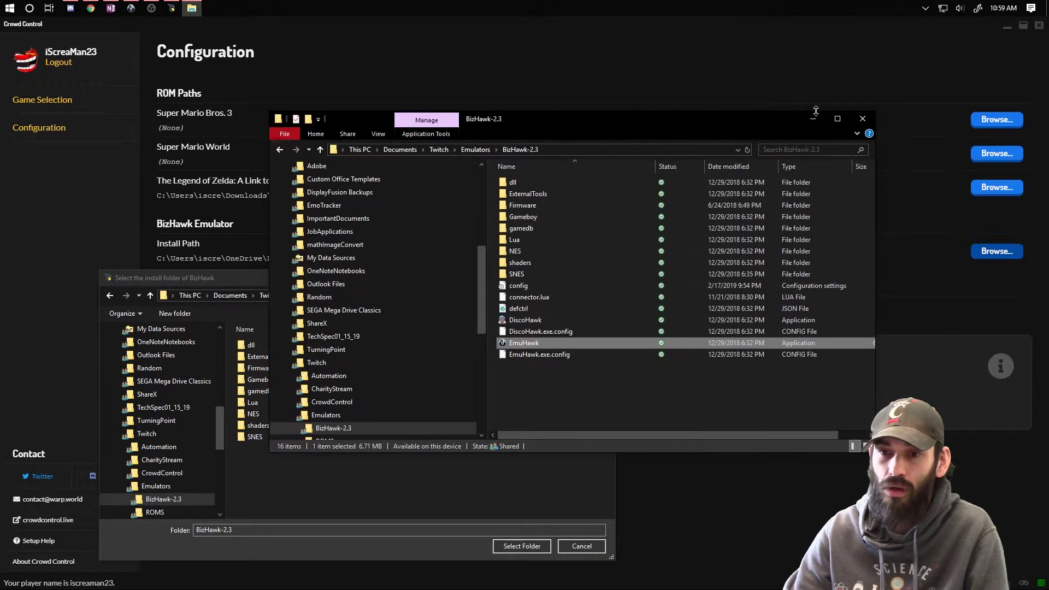
left_click(862, 113)
left_click(607, 277)
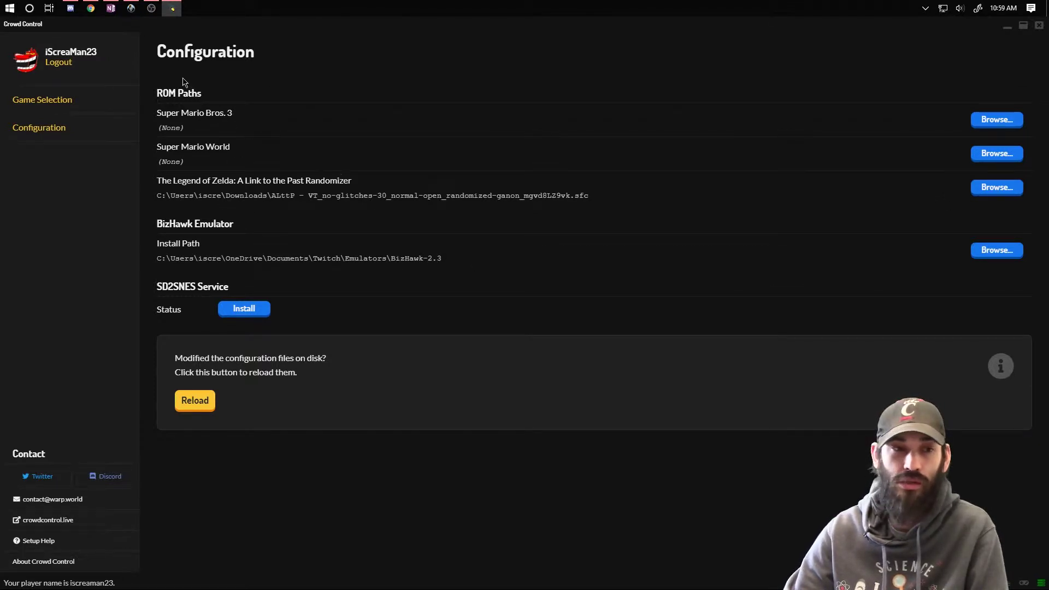
Set the Link to the Past Randomizer ROM path to ALttP - VT_no-glitches-30_normal-open_randomized-ganon_gVMRjNnVM5.sfc in Downloads.
left_click(1003, 191)
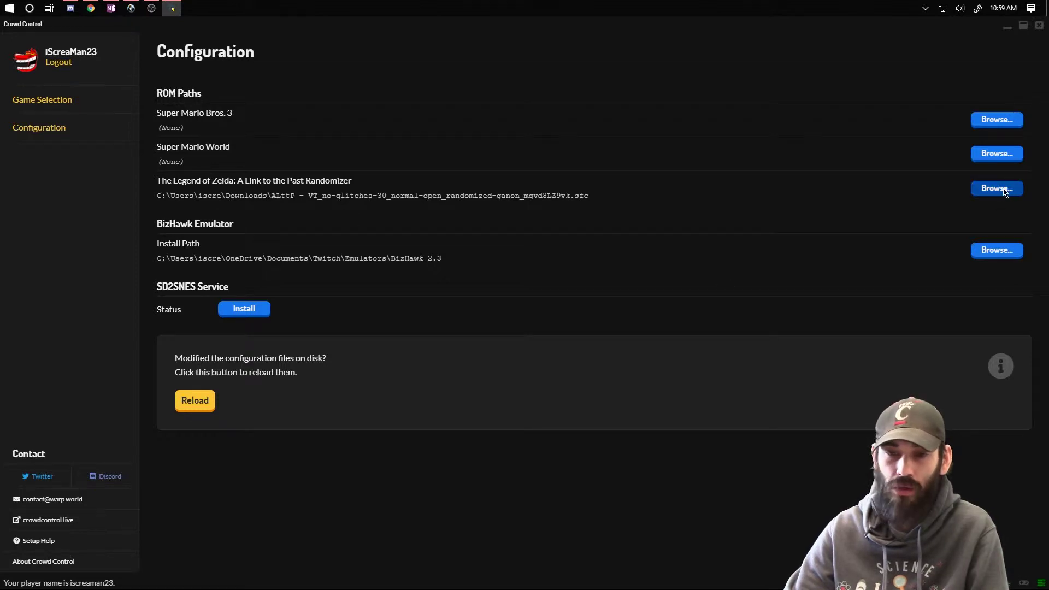
left_click(263, 360)
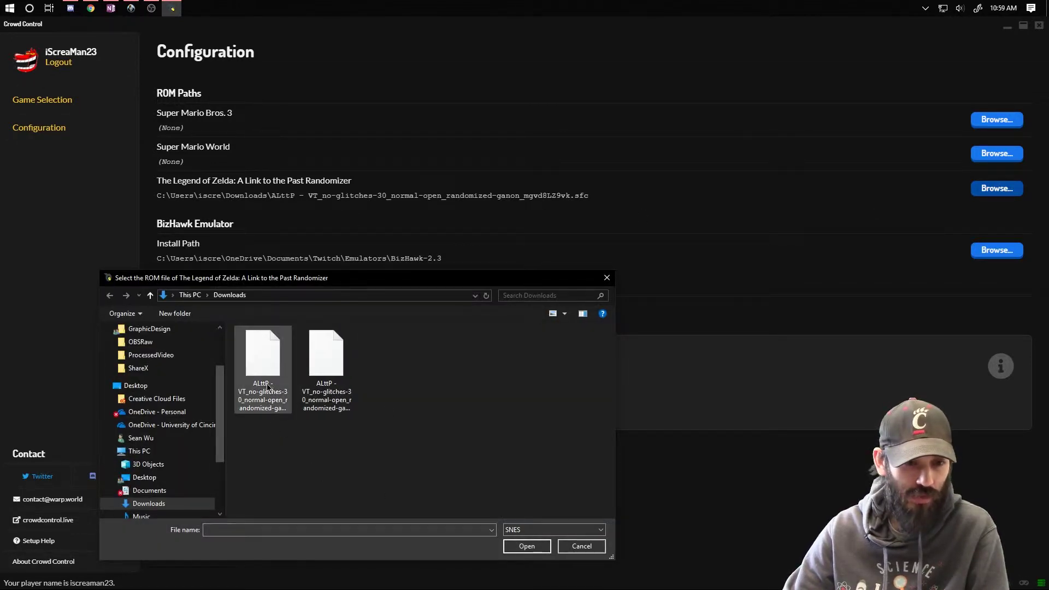
left_click(525, 548)
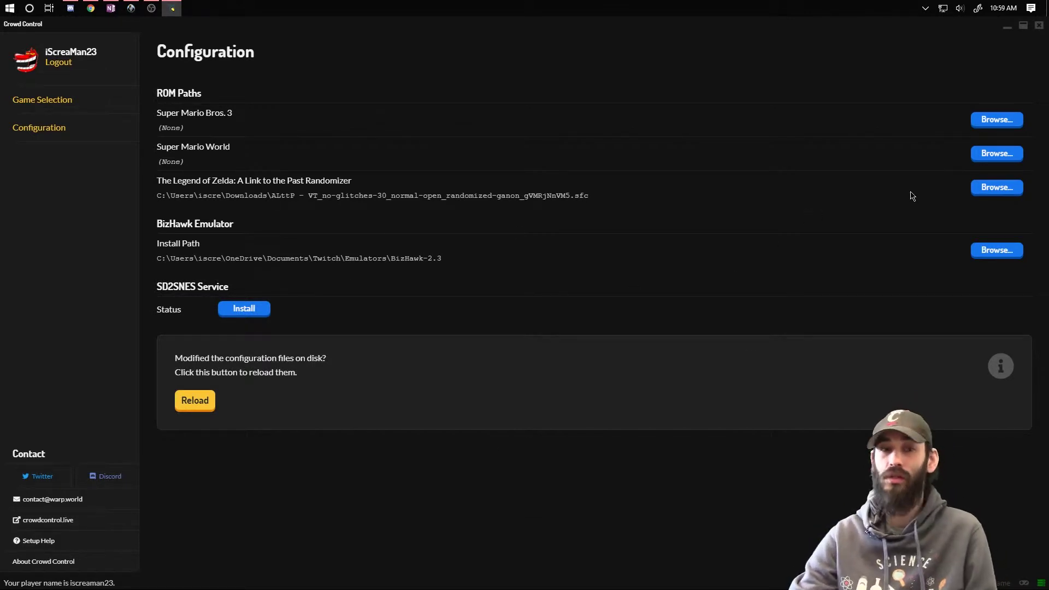
Choose SNES - The Legend of Zelda: A Link to the Past Randomizer as the game to play.
left_click(57, 101)
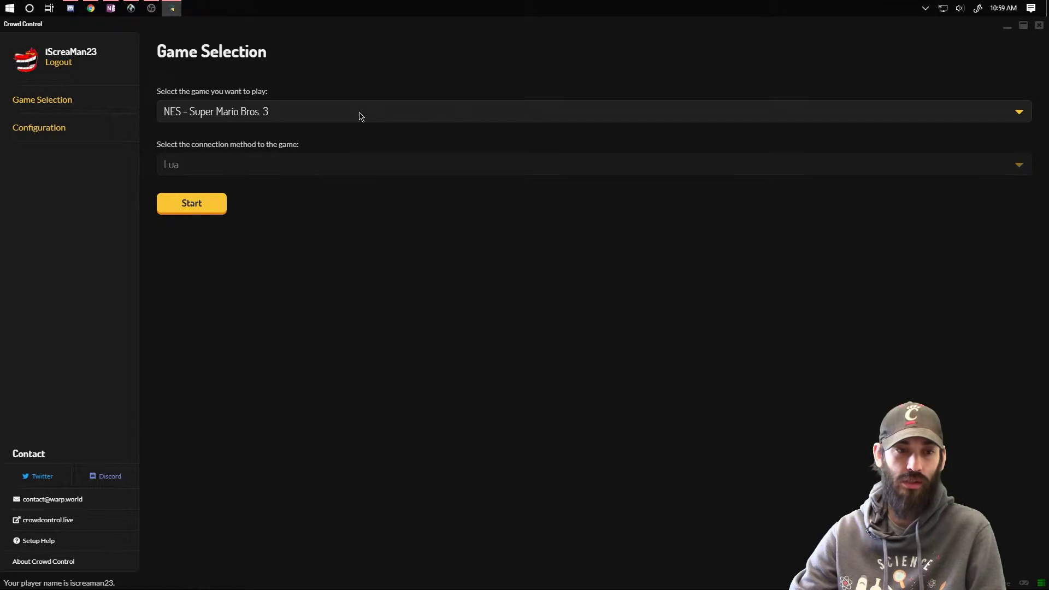
left_click(359, 116)
left_click(267, 168)
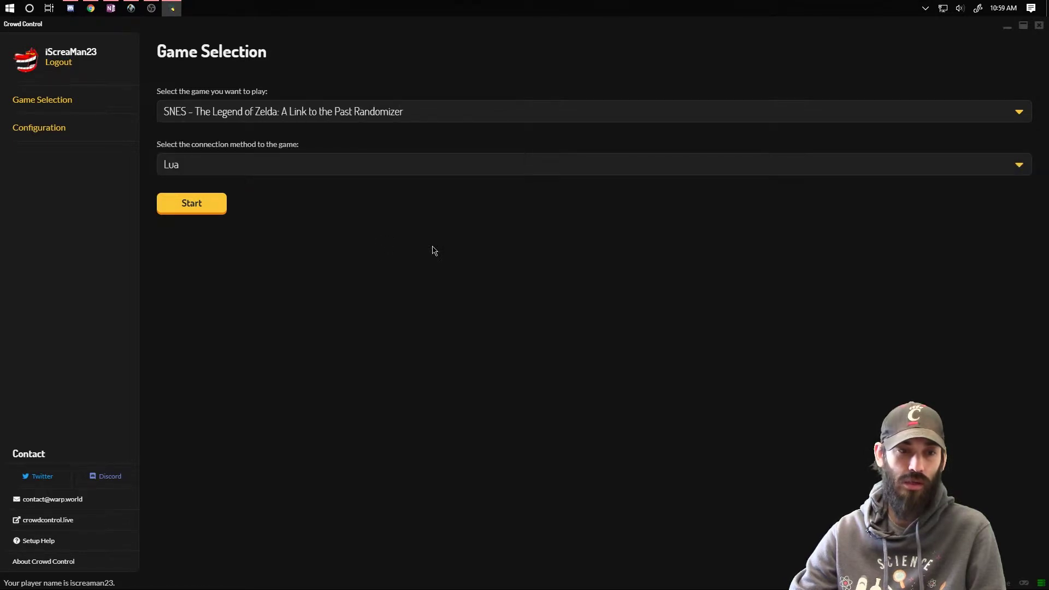
left_click(205, 210)
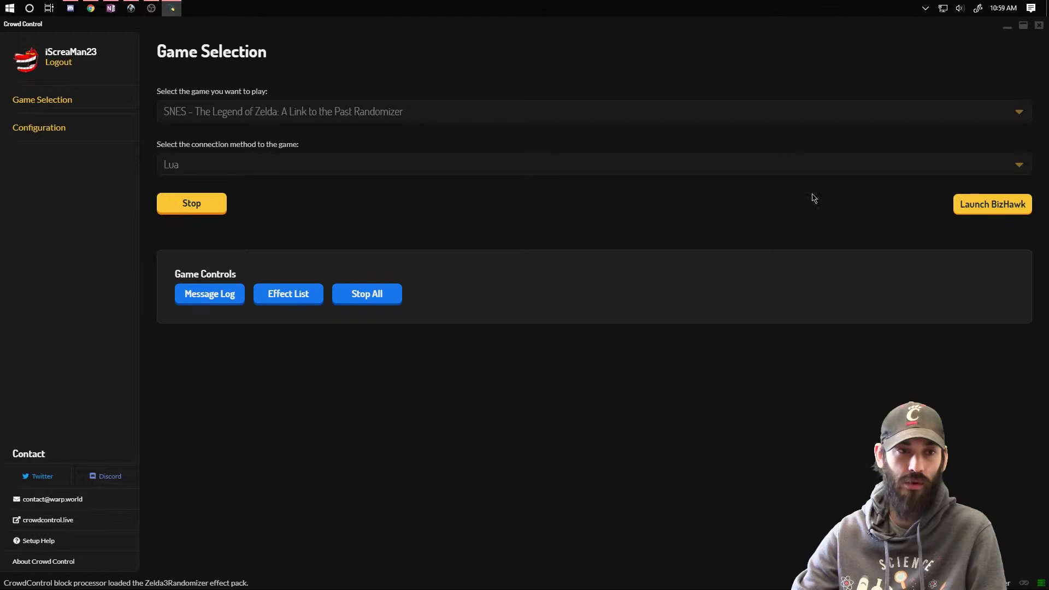
left_click(195, 203)
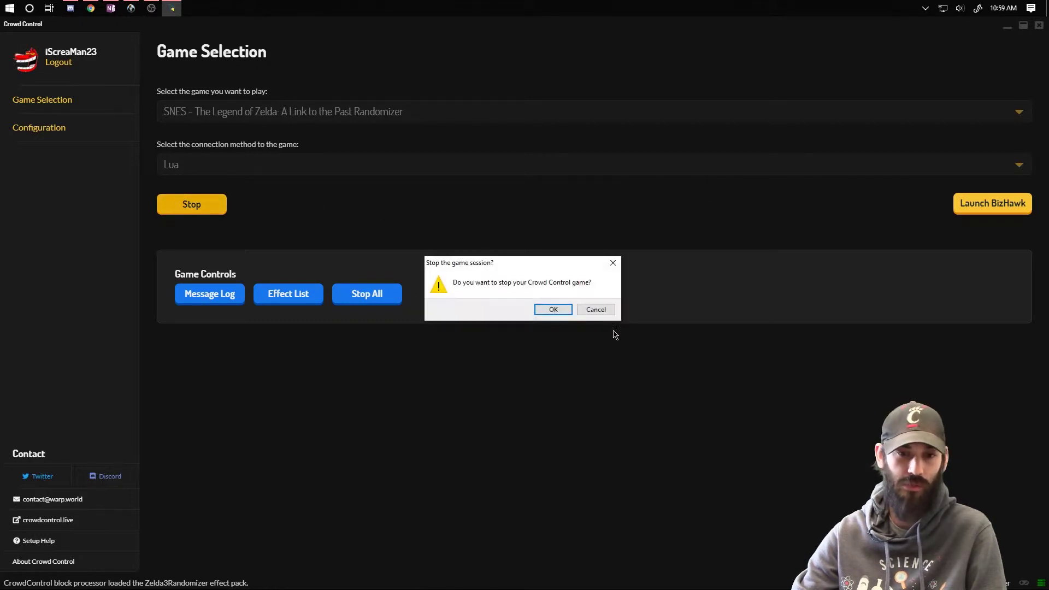
left_click(553, 311)
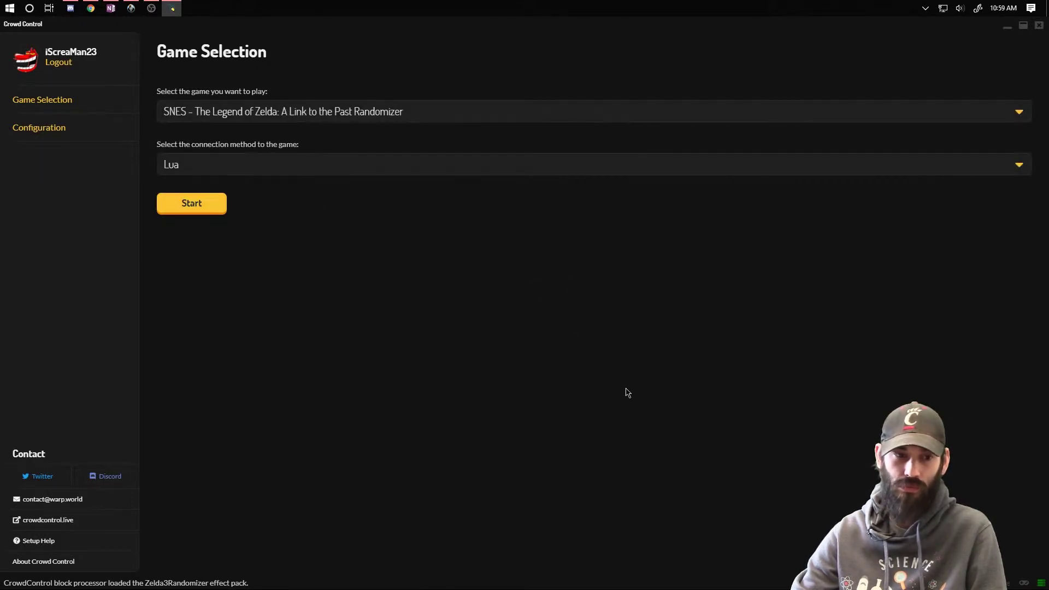
Switch to BizHawk and arrange it side by side with the Crowd Control setup guide in the browser.
left_click(131, 8)
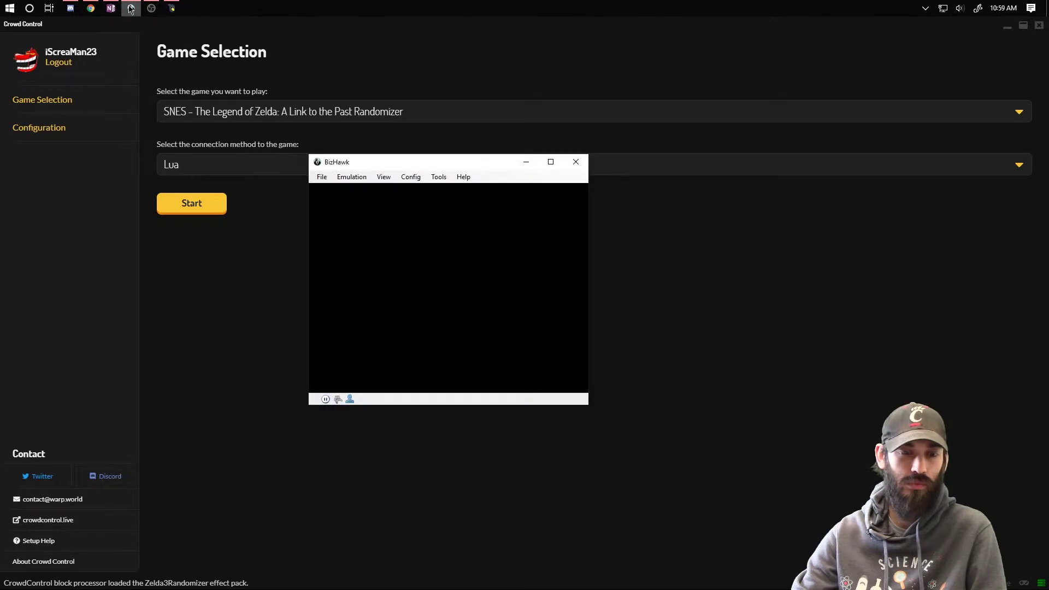
key("alt+Tab")
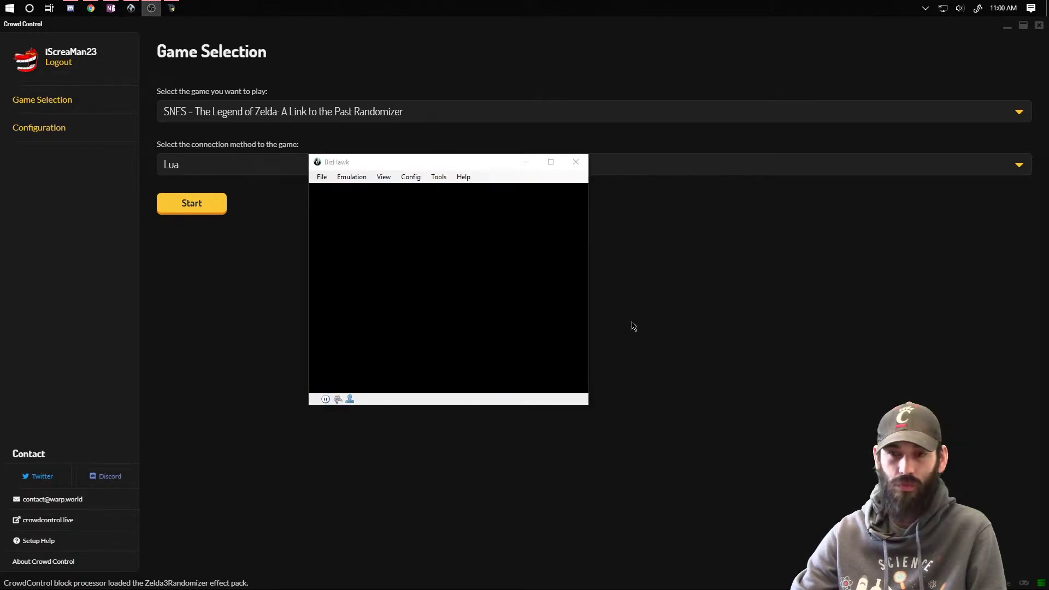
left_click_drag(382, 162, 369, 106)
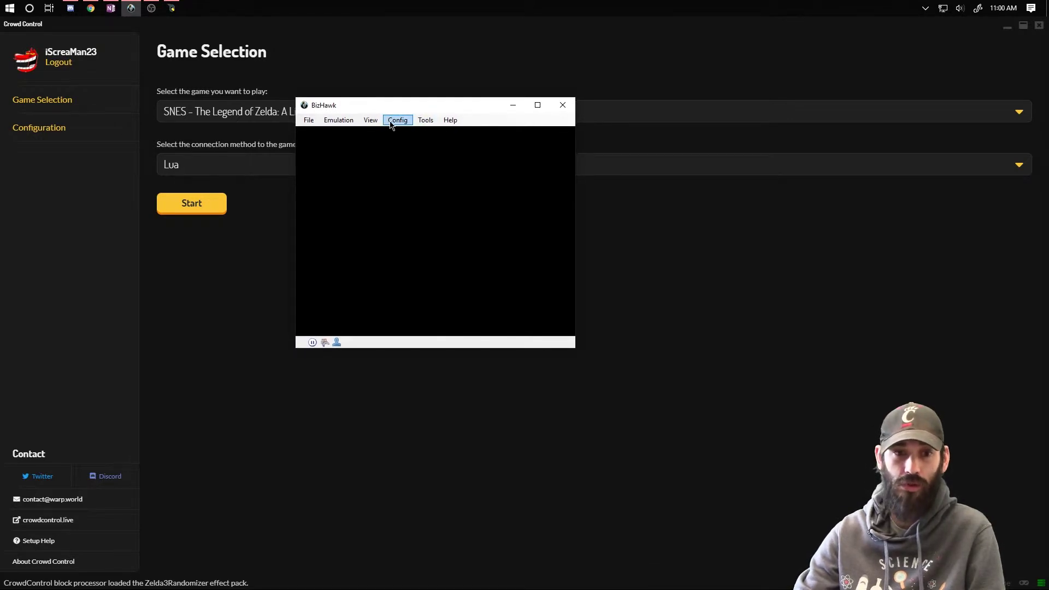
left_click(391, 122)
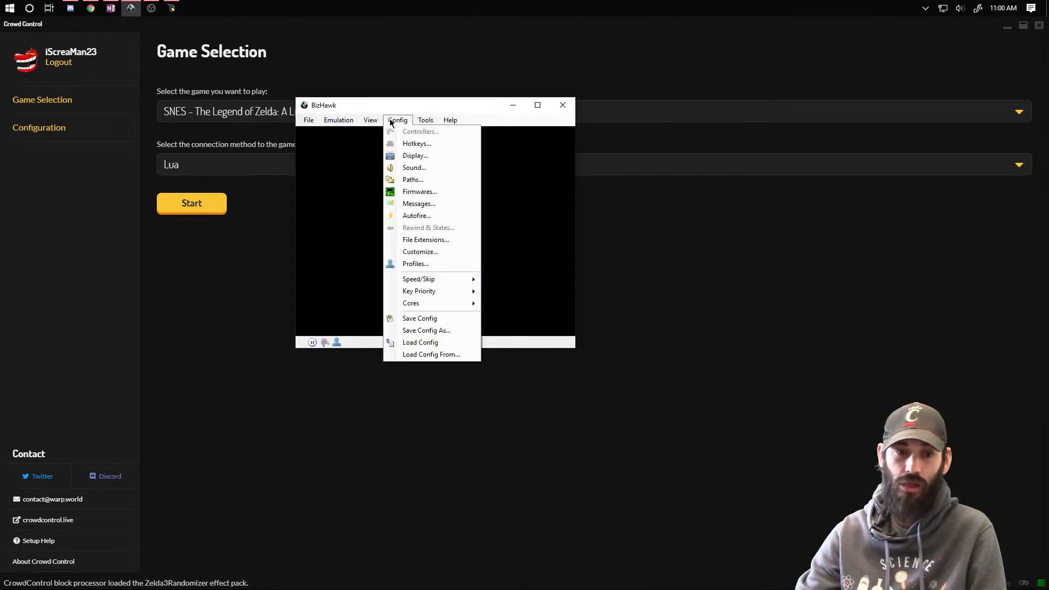
left_click(393, 103)
left_click_drag(394, 104, 689, 135)
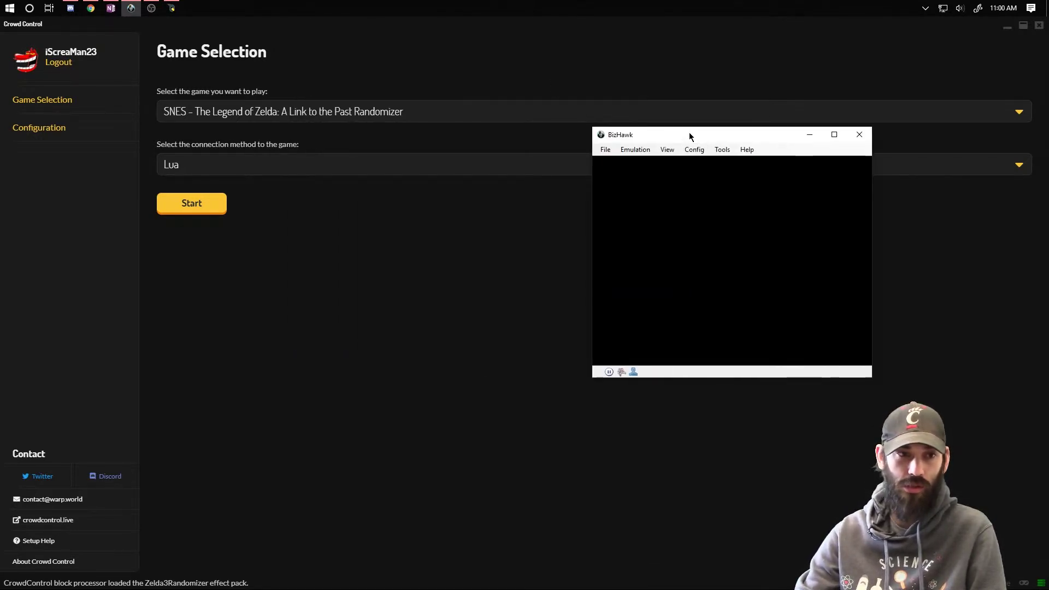
left_click(91, 8)
left_click_drag(840, 30, 1, 191)
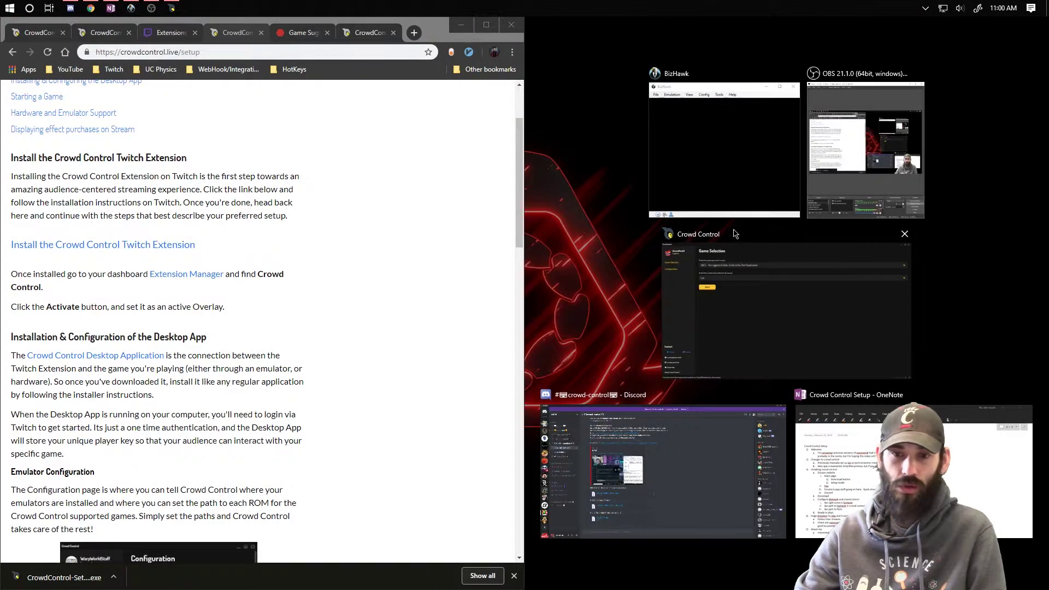
left_click(697, 159)
Compare the guide's Hardware and Emulator Support core list with BizHawk's core settings for each console.
scroll(122, 359, "down", 6)
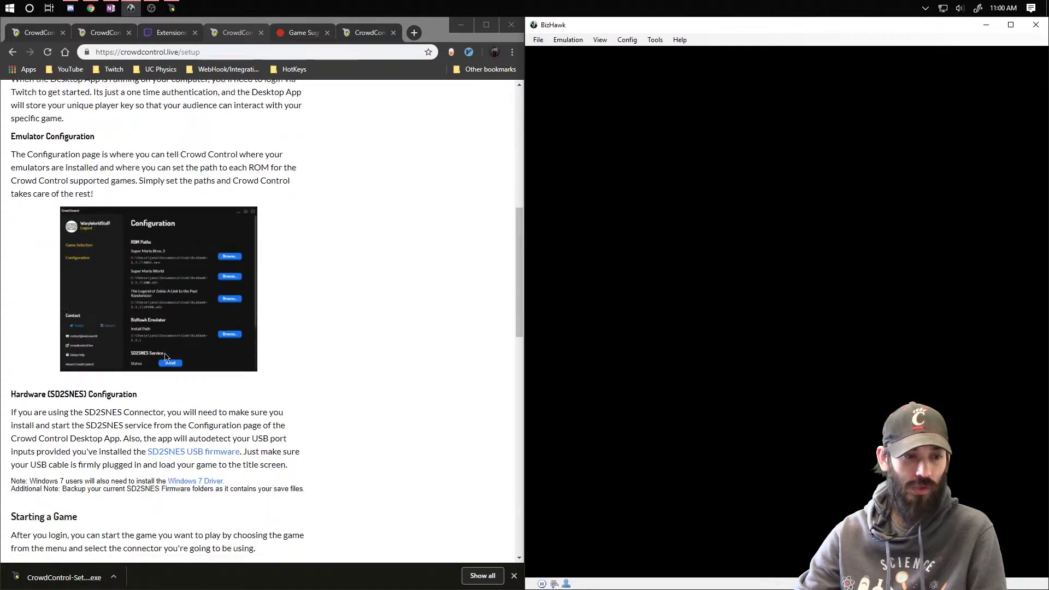
scroll(165, 355, "down", 8)
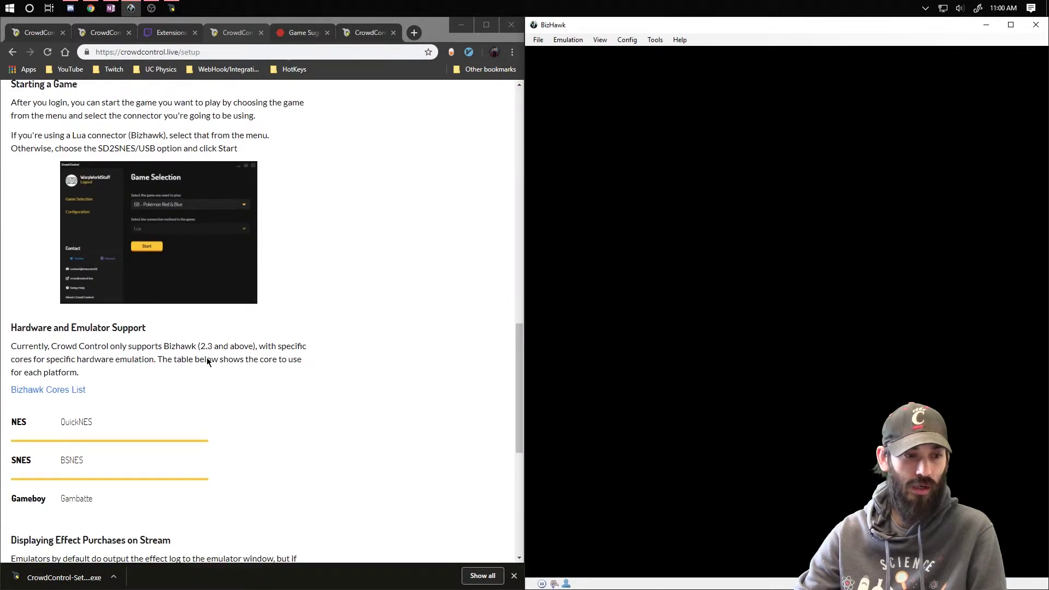
scroll(206, 357, "down", 2)
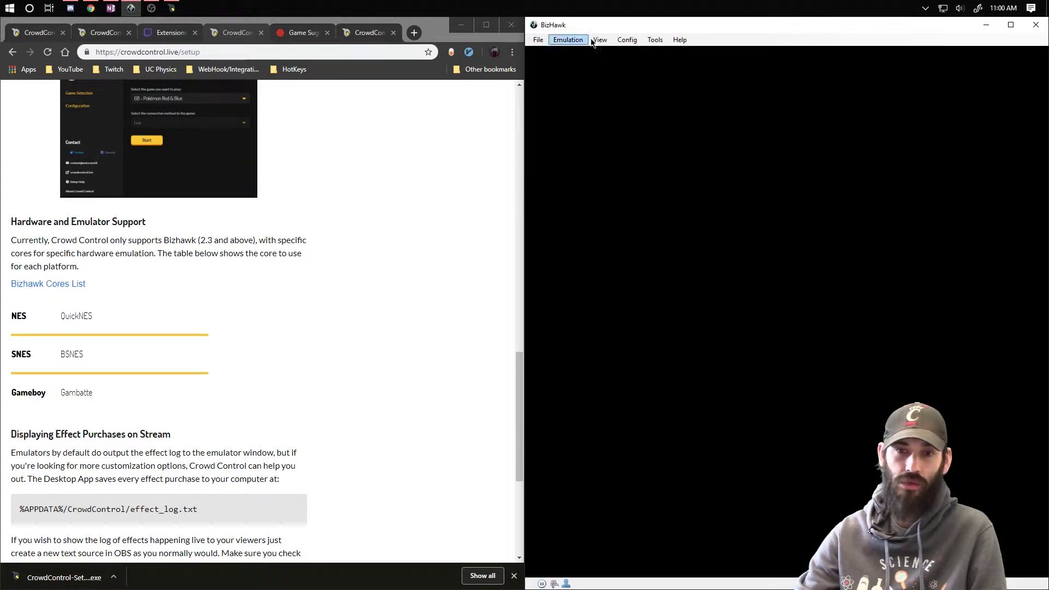
left_click(626, 41)
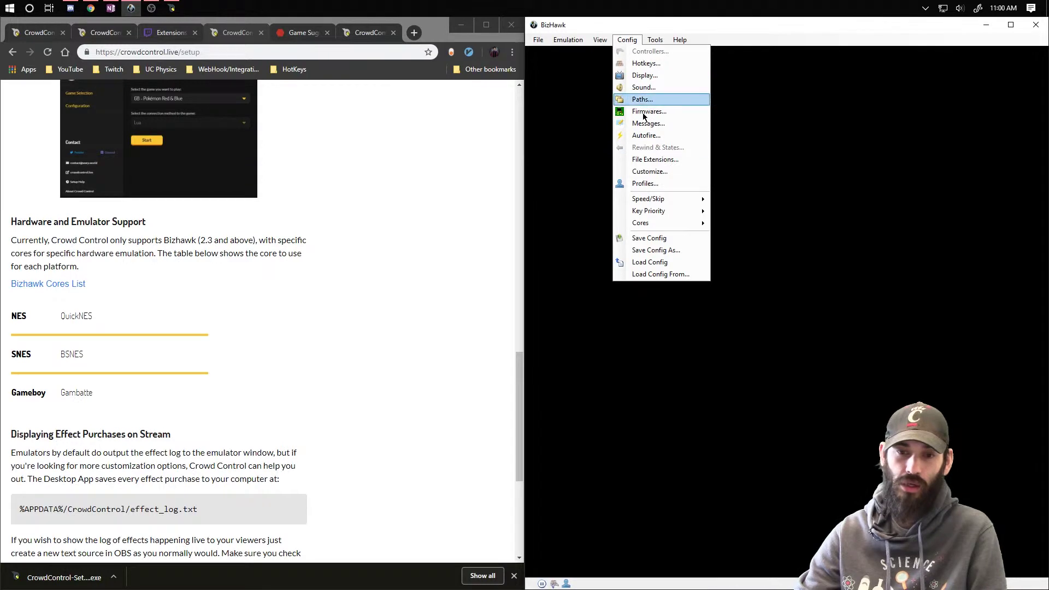
mouse_move(656, 223)
mouse_move(749, 229)
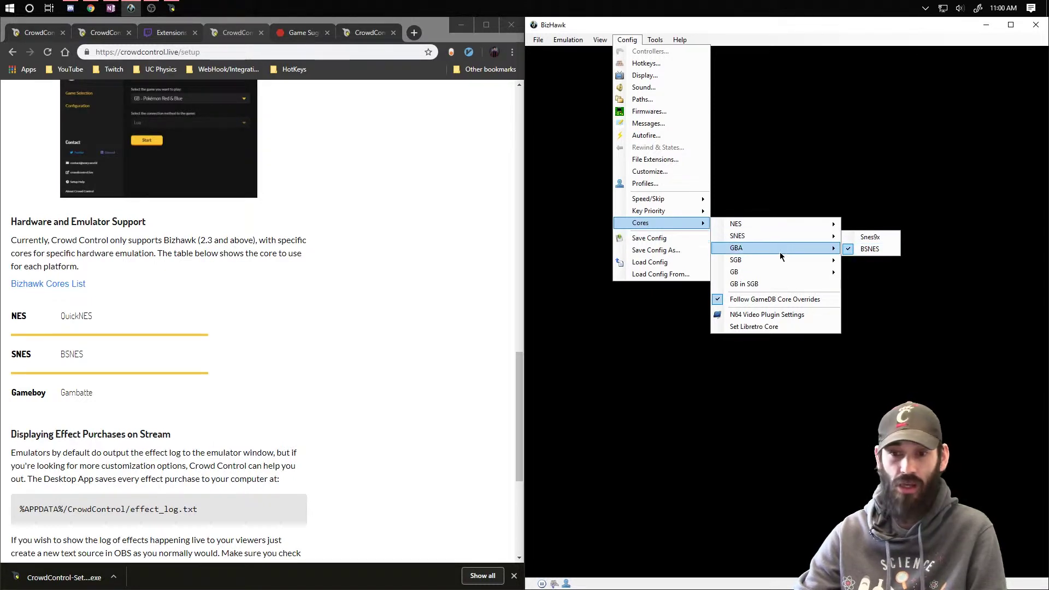
mouse_move(773, 271)
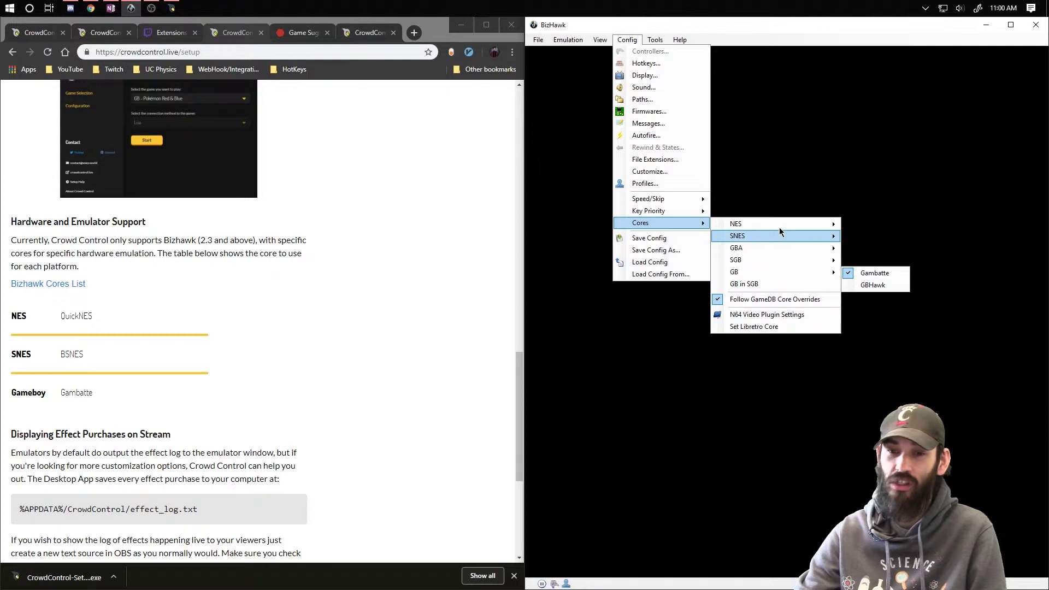
left_click(826, 170)
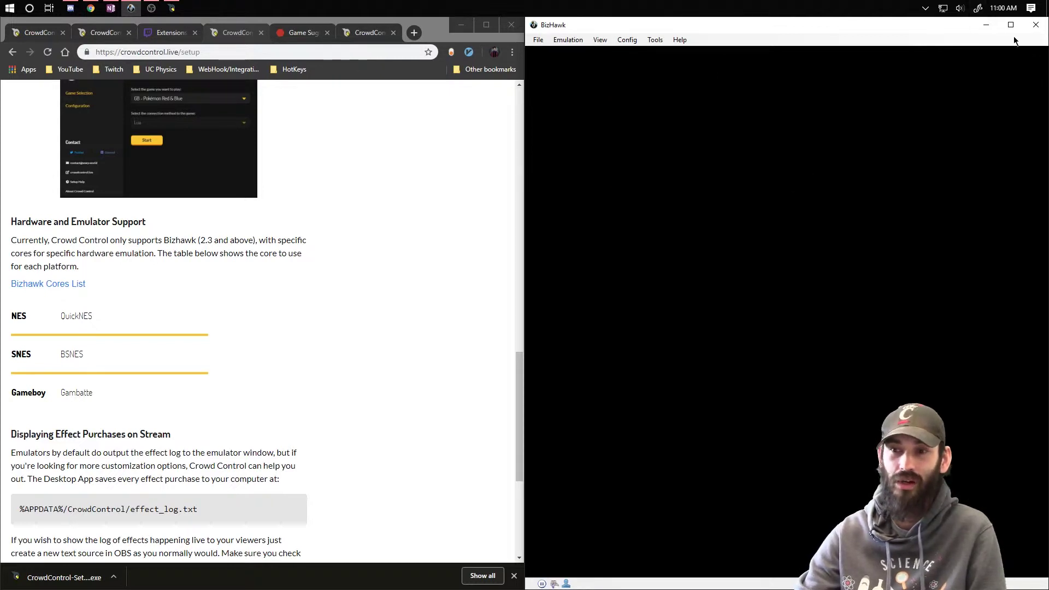
Put away BizHawk and the browser, and recheck the ROM and BizHawk paths in the Crowd Control configuration.
left_click(1041, 33)
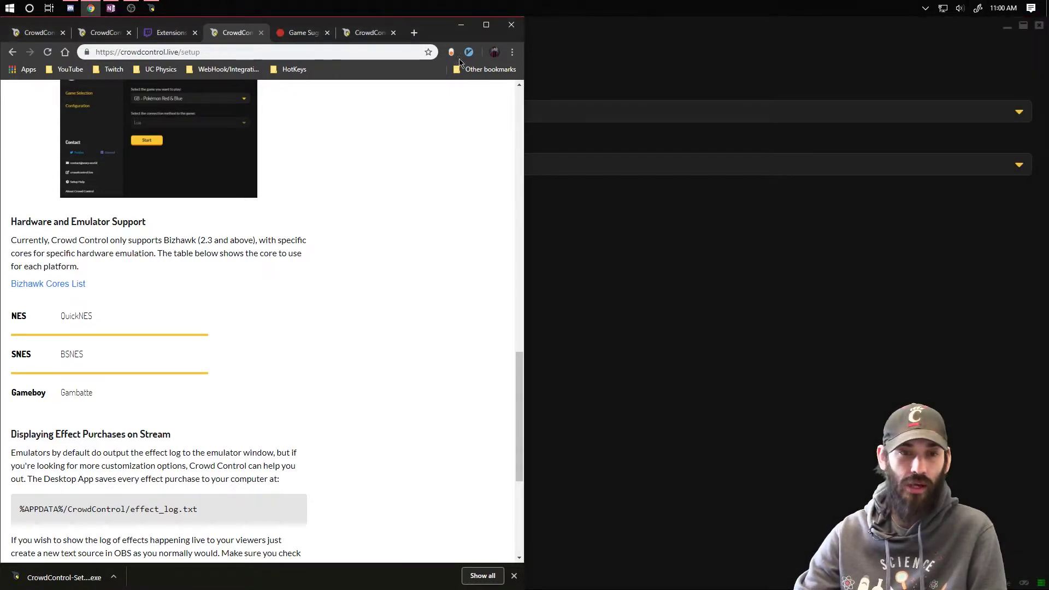
left_click(461, 26)
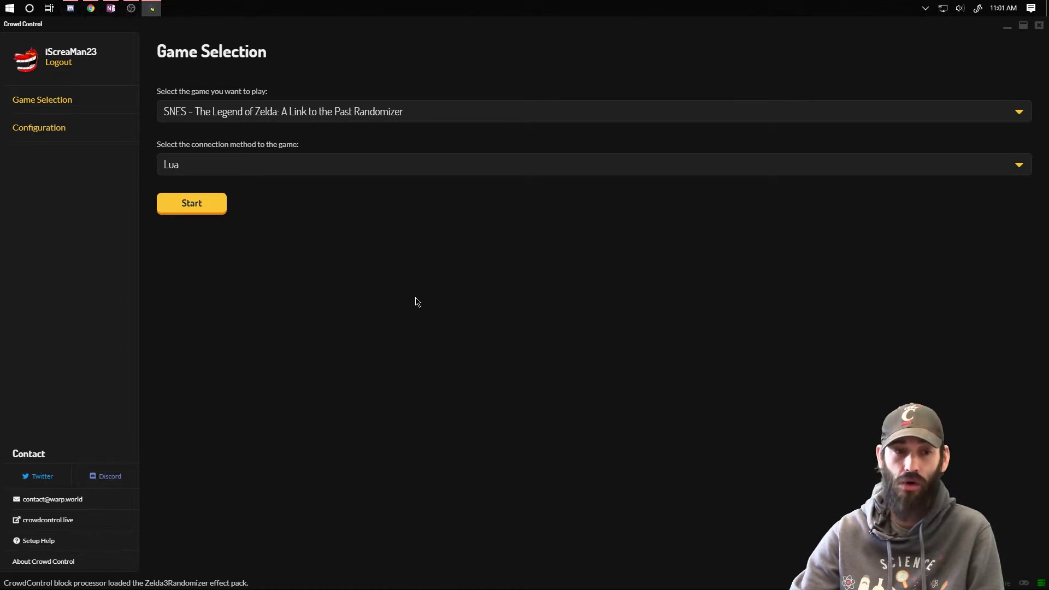
left_click(34, 128)
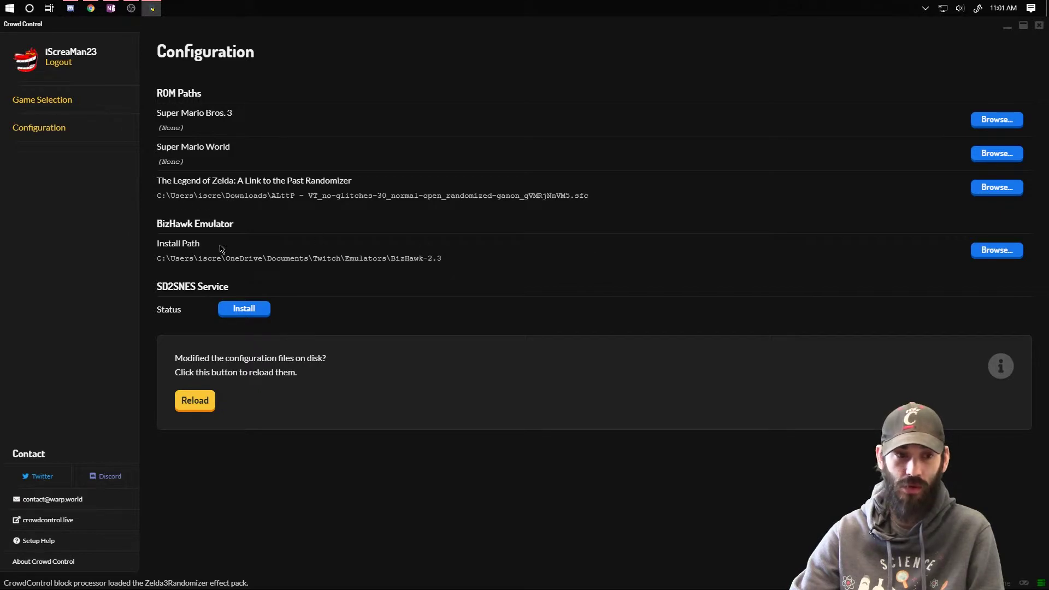
left_click(50, 107)
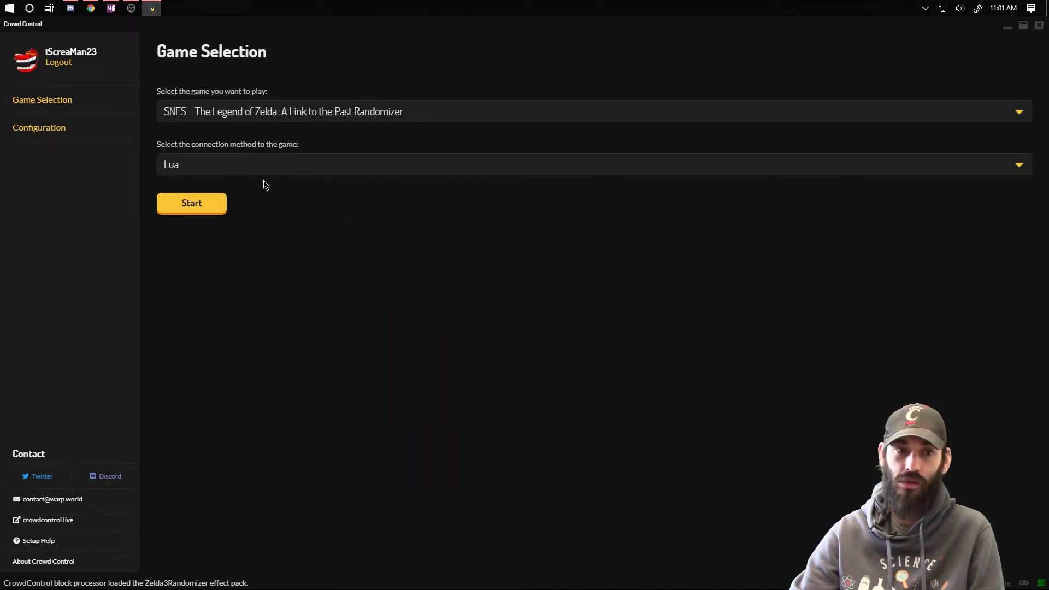
Start the Link to the Past Randomizer session, launch BizHawk from Crowd Control, and show the game in a maximized window.
left_click(192, 208)
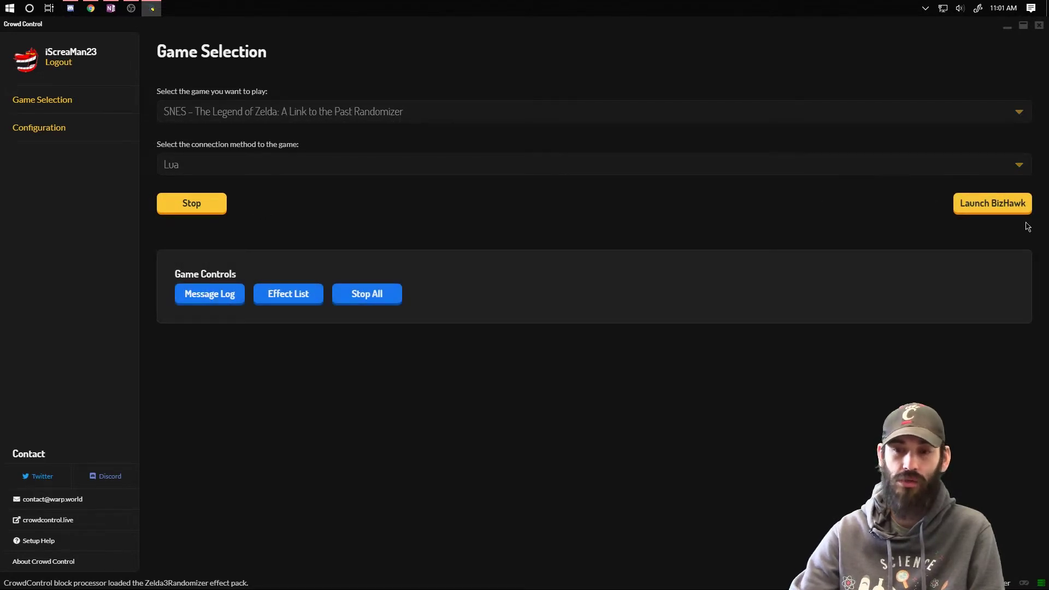
left_click(997, 213)
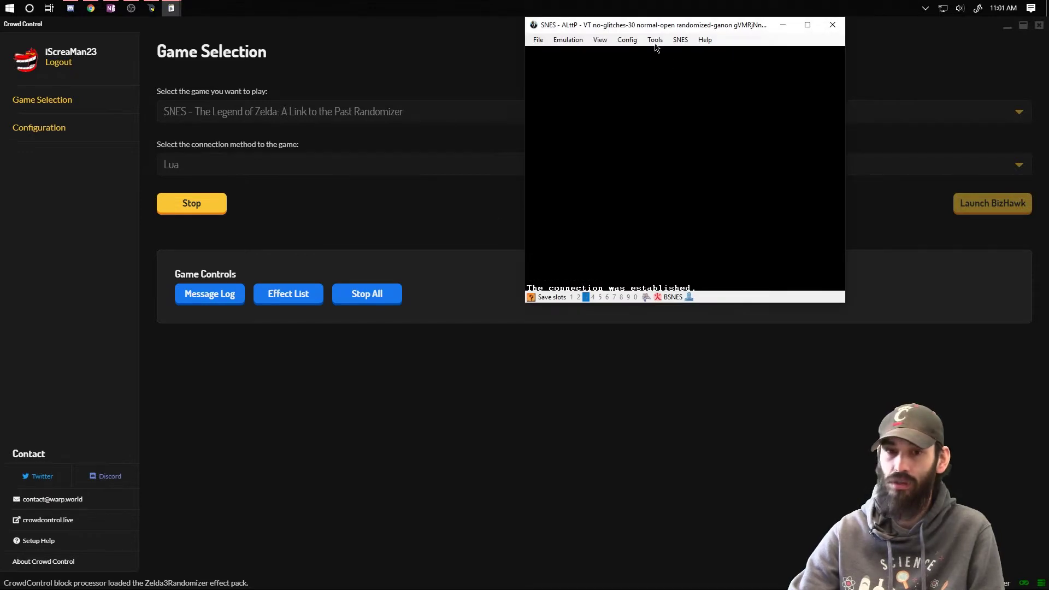
left_click_drag(643, 25, 535, 159)
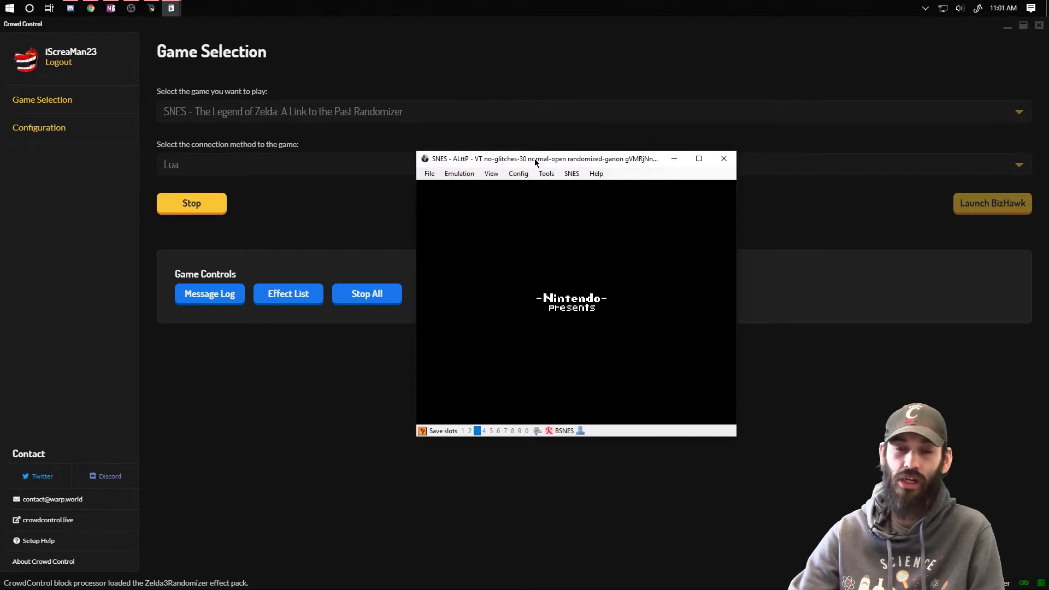
double_click(534, 159)
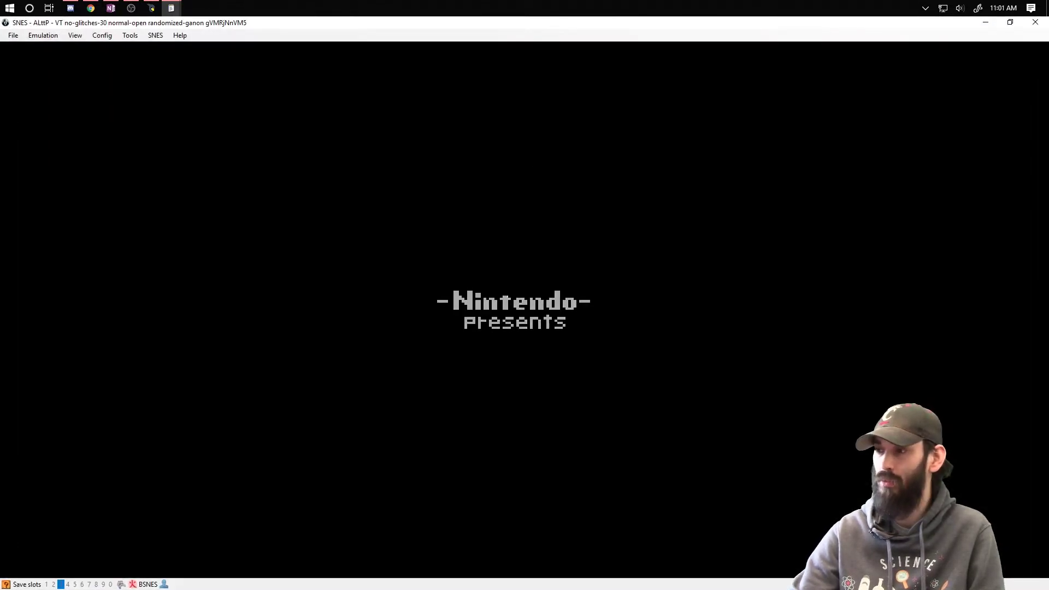
left_click_drag(668, 254, 683, 199)
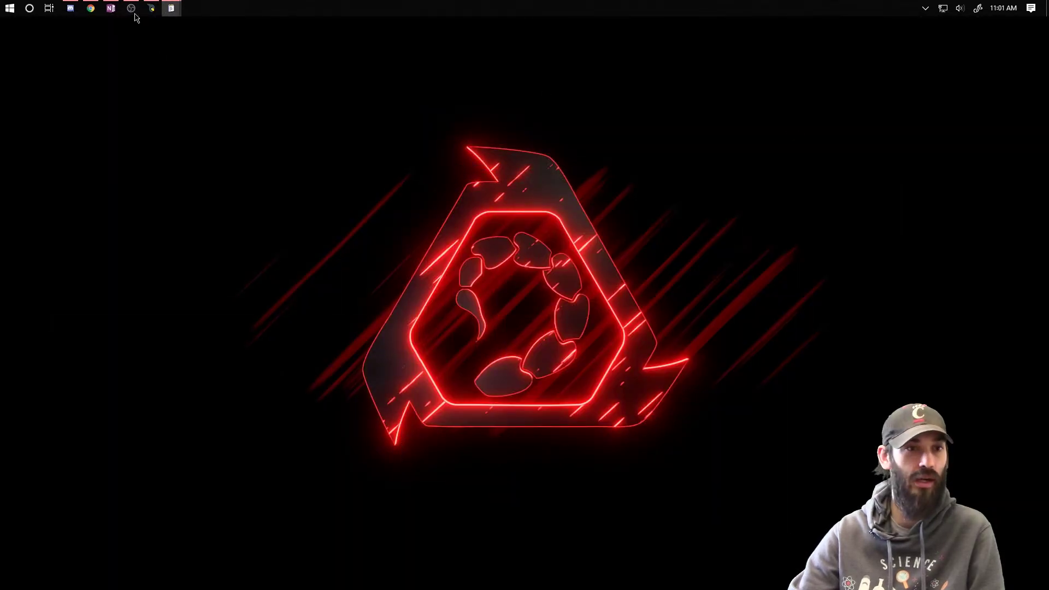
mouse_move(169, 10)
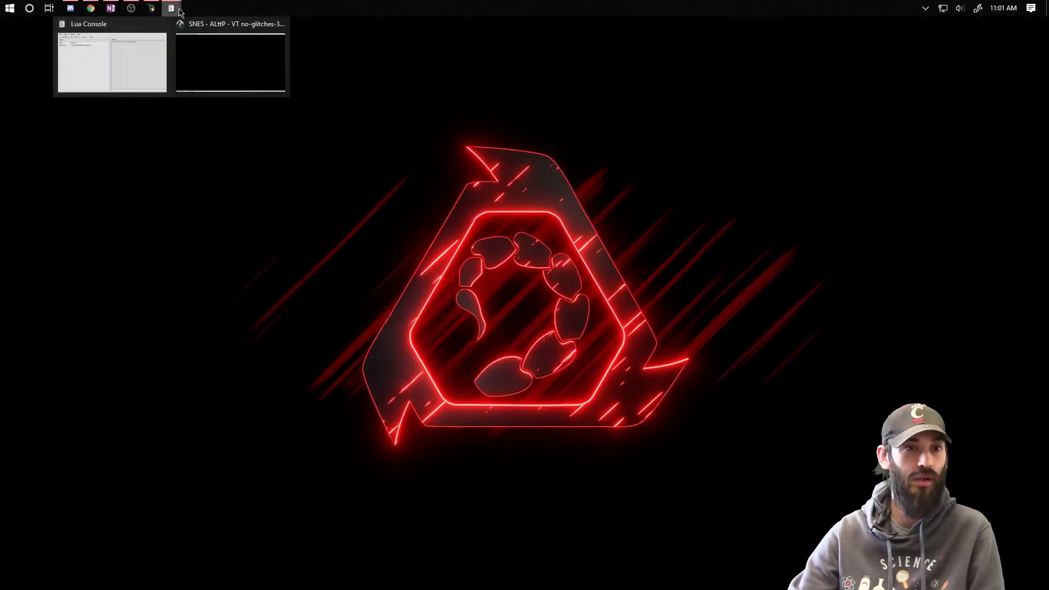
left_click(221, 48)
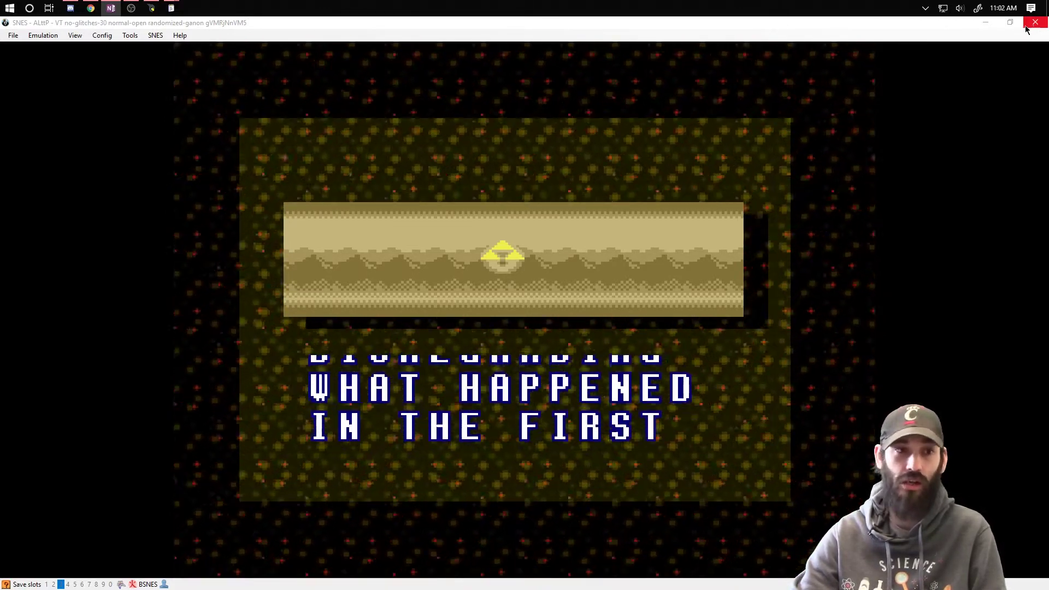
Switch to Discord and open the WarpWorld server to show its Crowd Control channels.
left_click(70, 8)
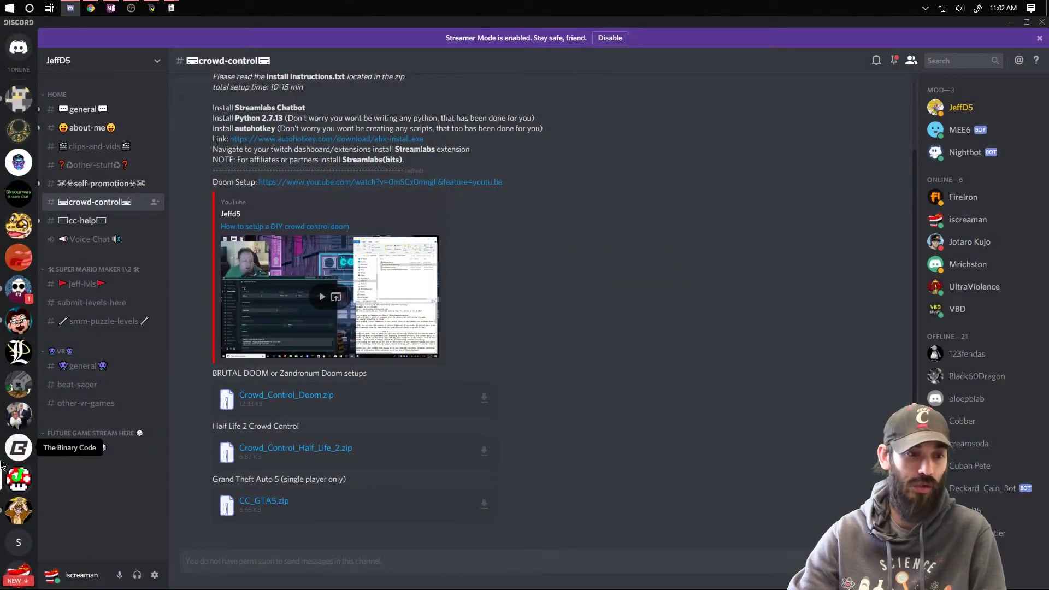
scroll(17, 470, "down", 5)
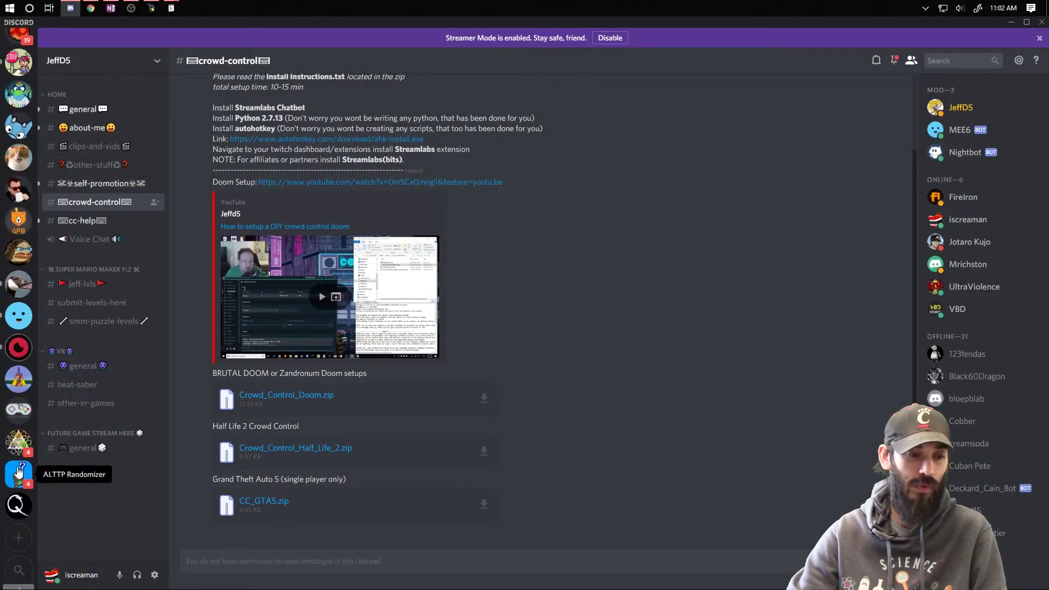
left_click(18, 409)
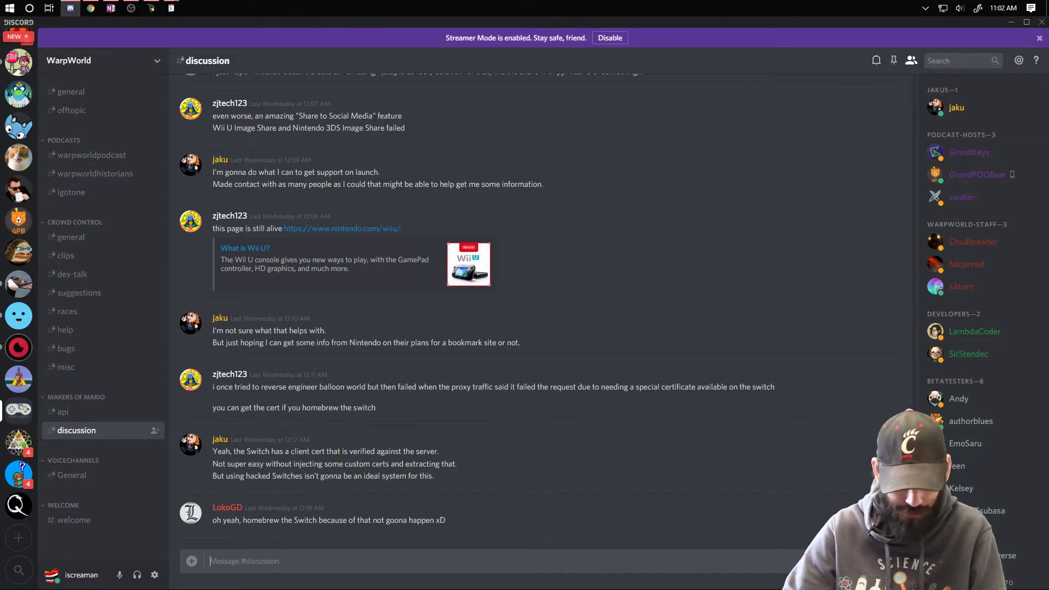
Open the improve-your-stream channel of TheScreamTeam server and place the cursor in its message field.
key("alt+Tab")
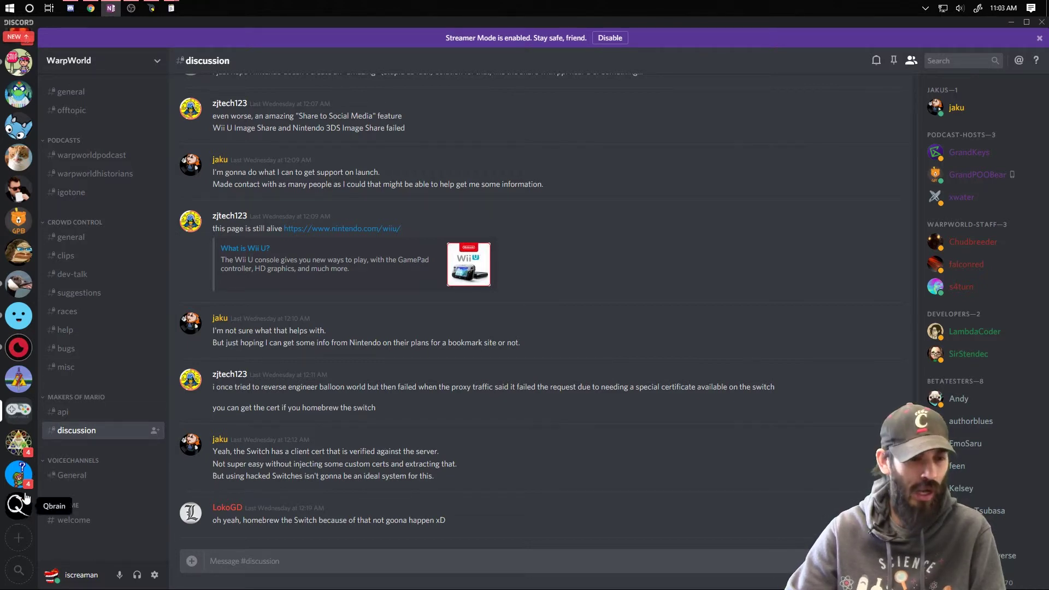
scroll(24, 218, "up", 5)
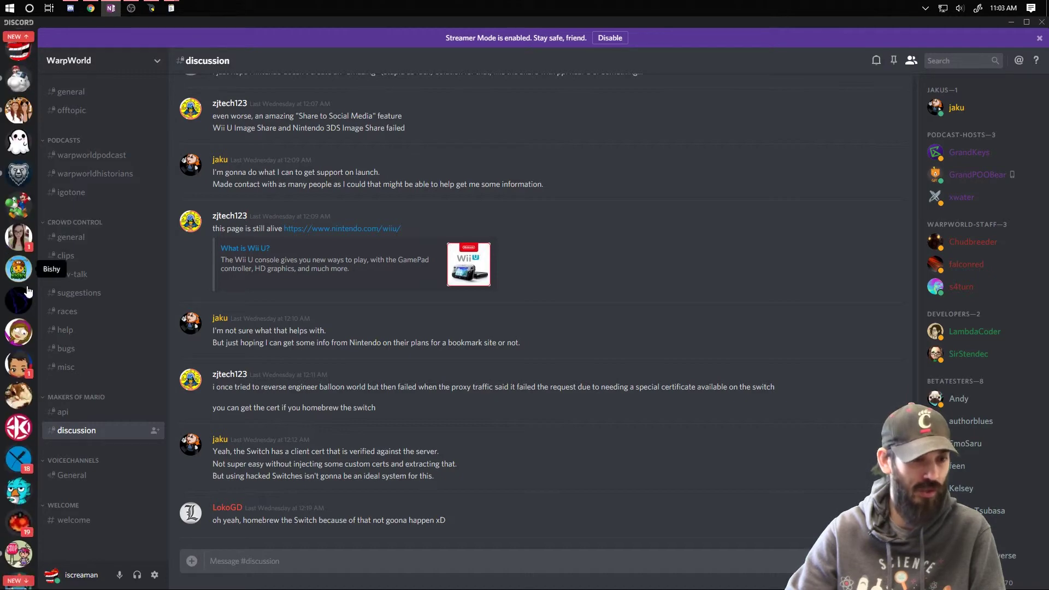
scroll(22, 328, "up", 5)
left_click(18, 371)
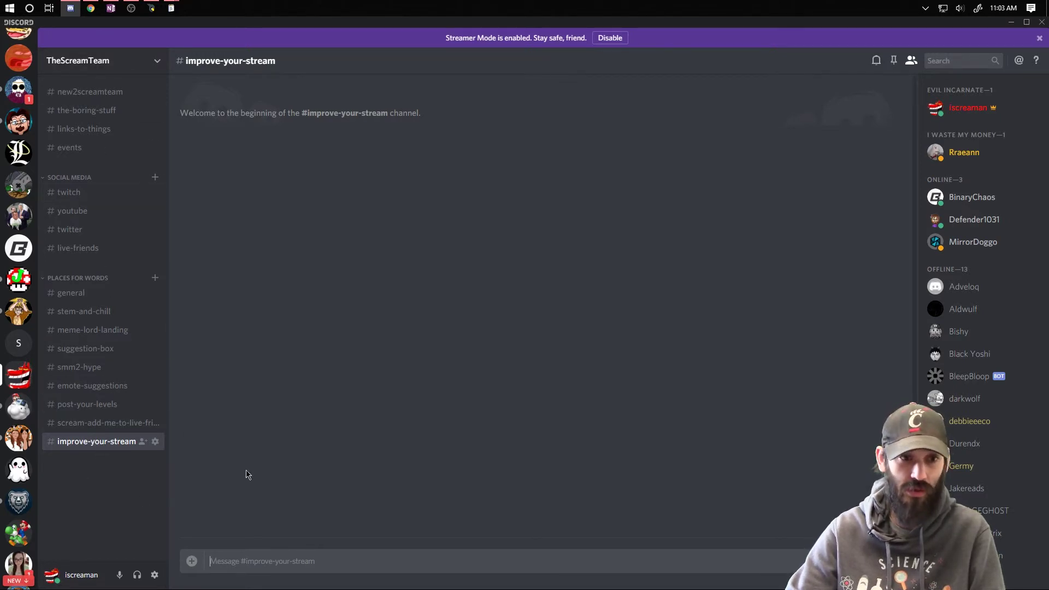
left_click(286, 562)
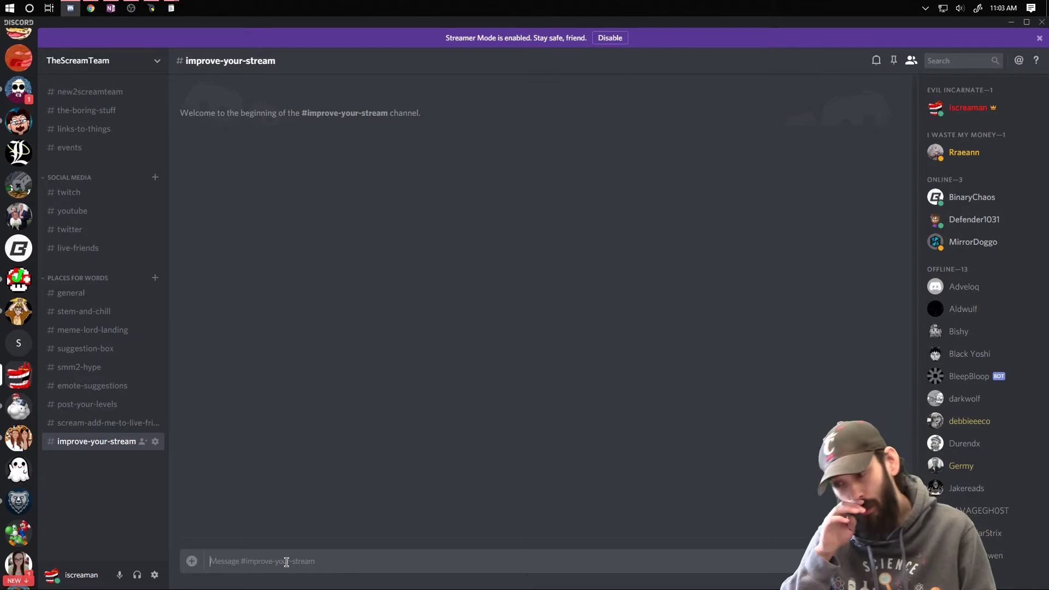